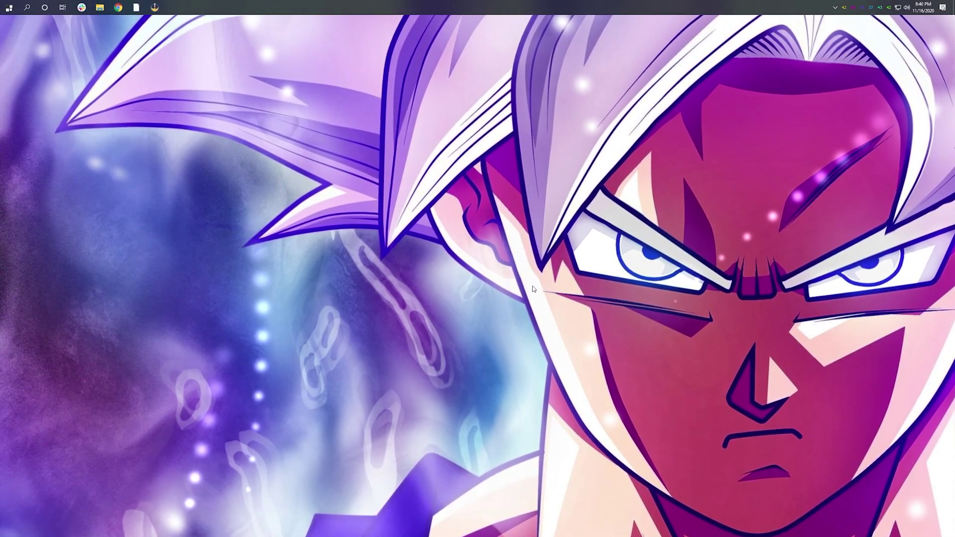
Step: Open Control Panel from the Start menu
key("super")
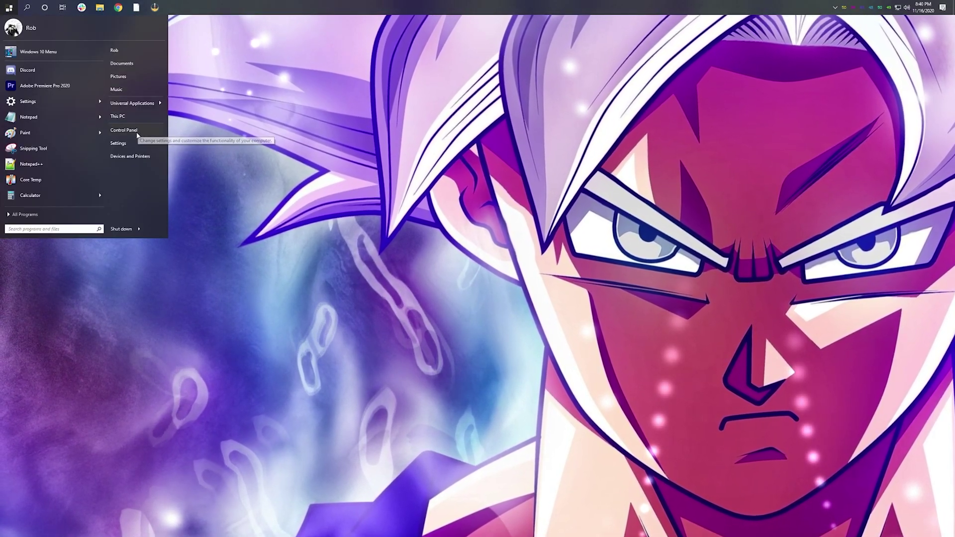
left_click(134, 130)
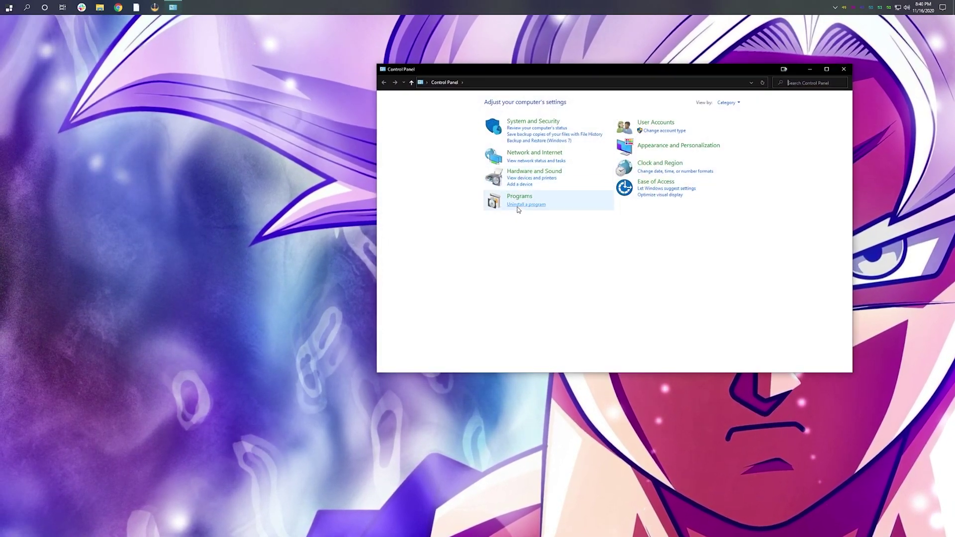
Step: Open Programs and Features and bring up the uninstall options for Eden Server
left_click(518, 206)
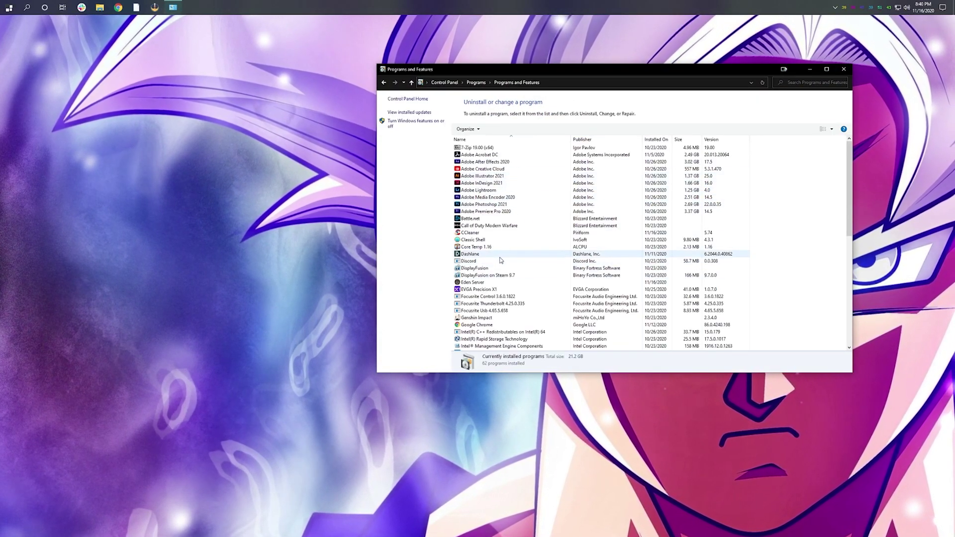
left_click(471, 284)
right_click(471, 283)
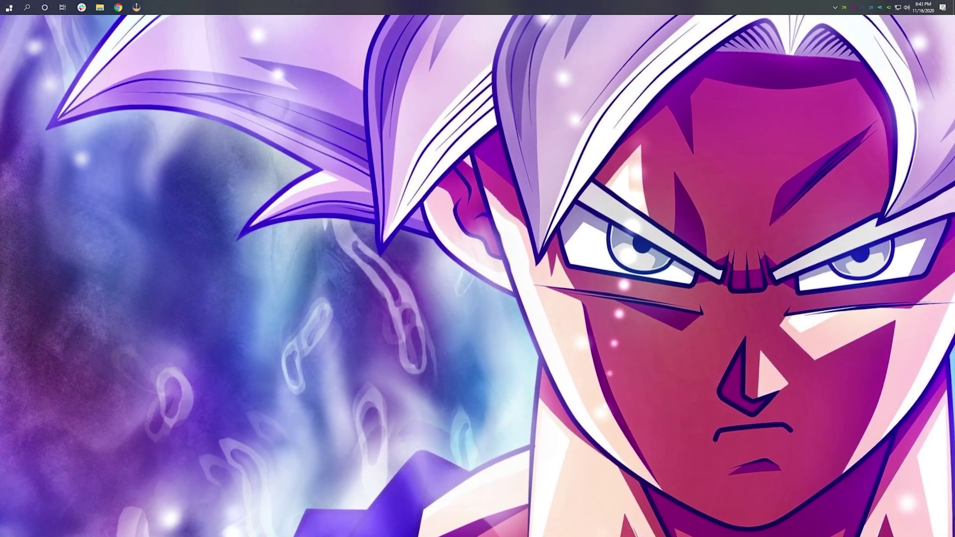
Step: Launch CCleaner and scan the registry for issues
key("super")
left_click(40, 117)
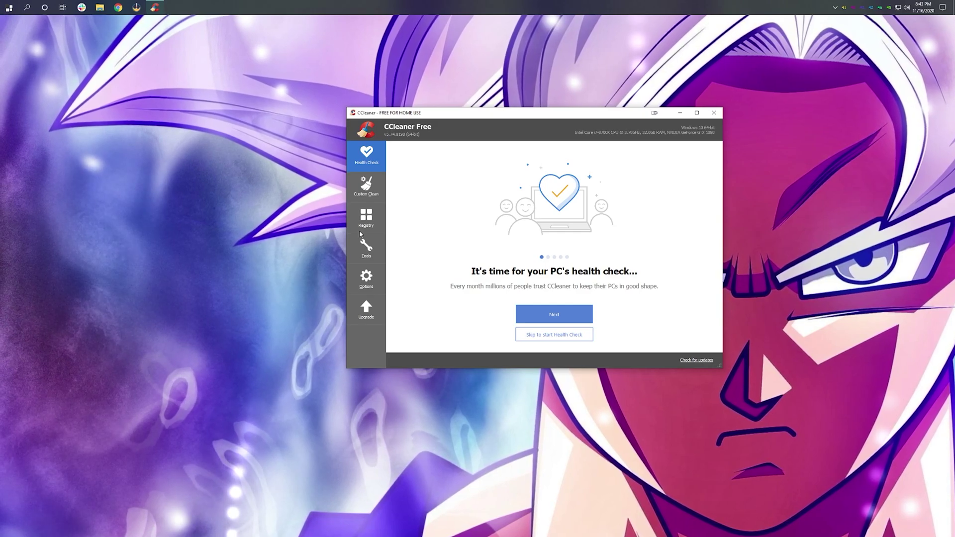
left_click(367, 222)
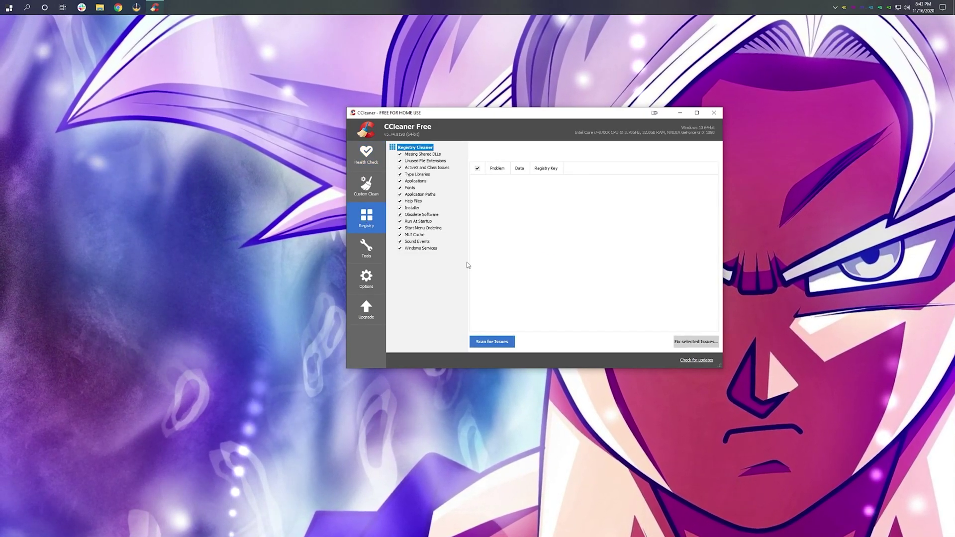
left_click(492, 341)
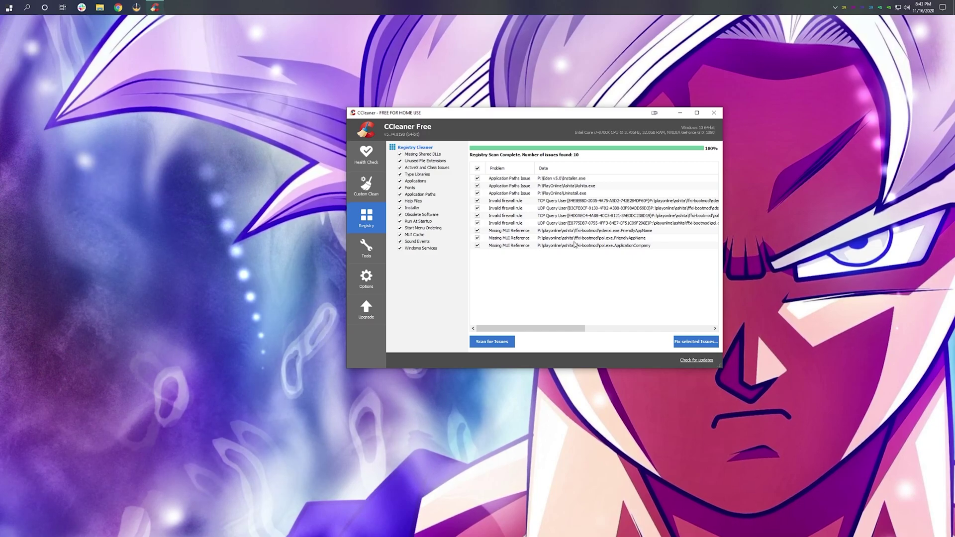
Step: Fix all ten registry issues without a backup, rescan to confirm none remain, and close CCleaner
left_click(696, 341)
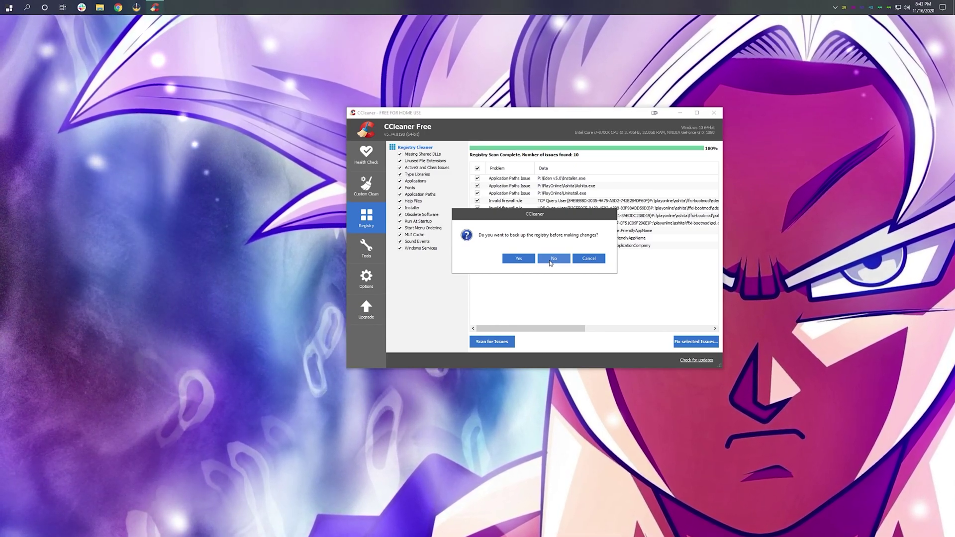
left_click(550, 259)
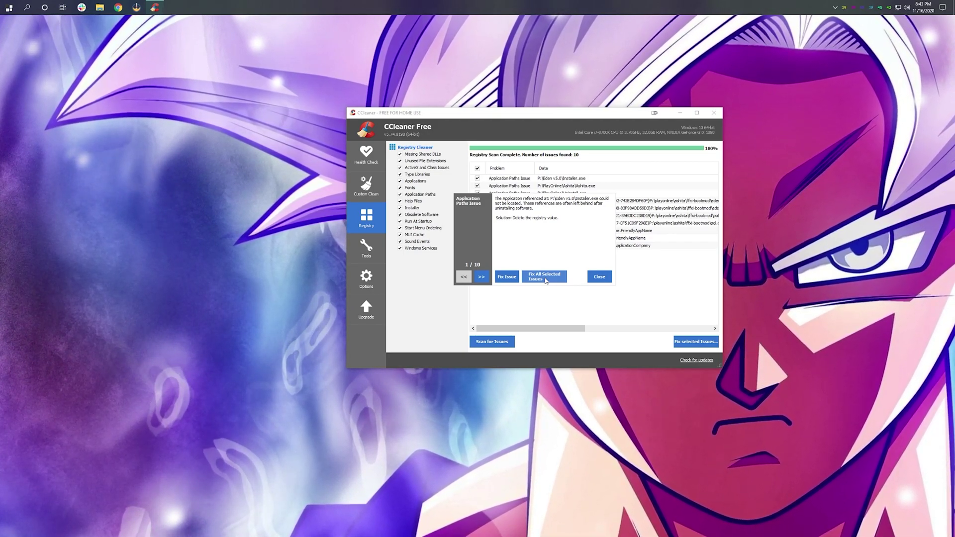
left_click(544, 276)
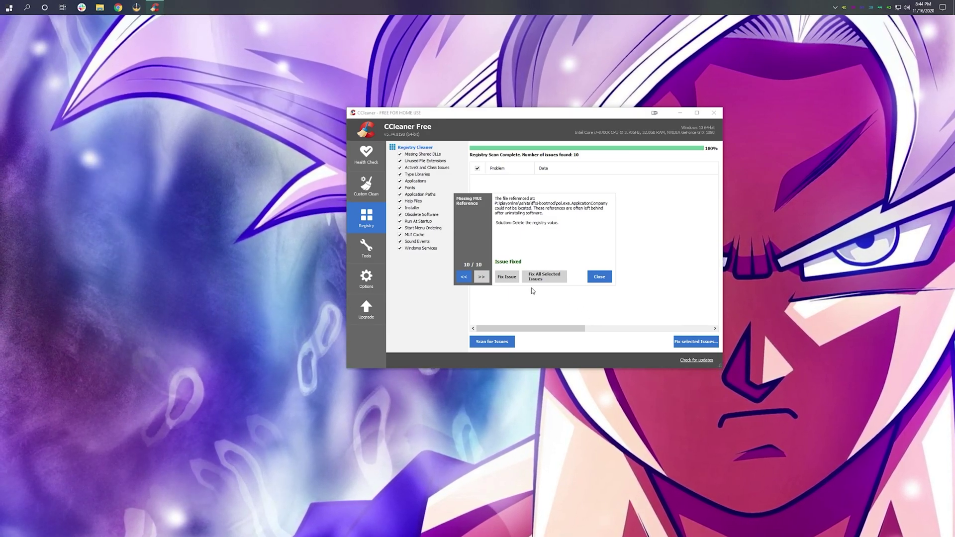
left_click(600, 276)
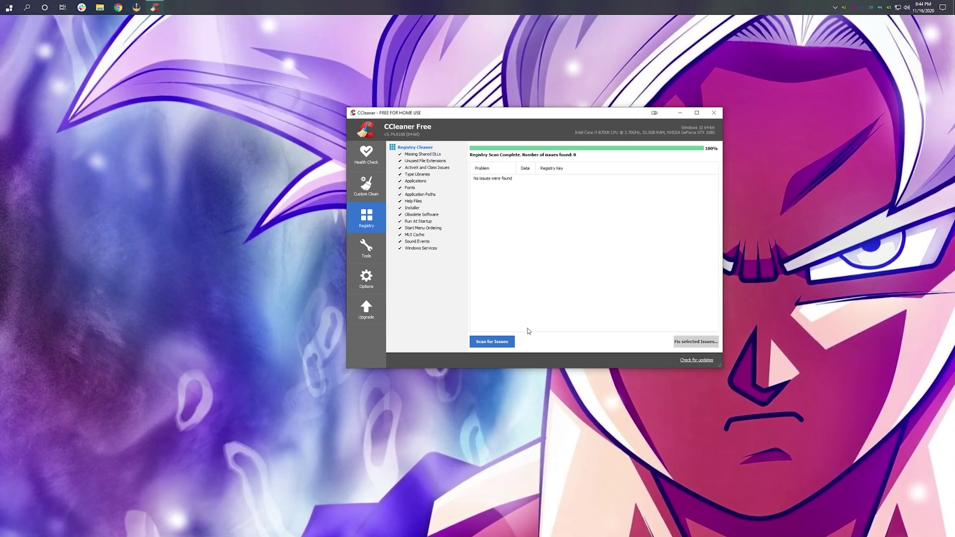
left_click(491, 343)
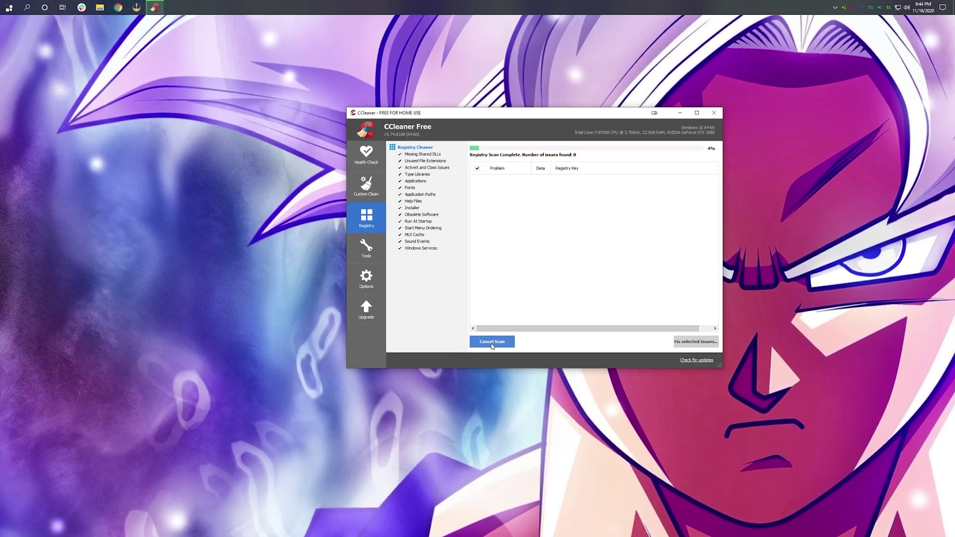
left_click(713, 112)
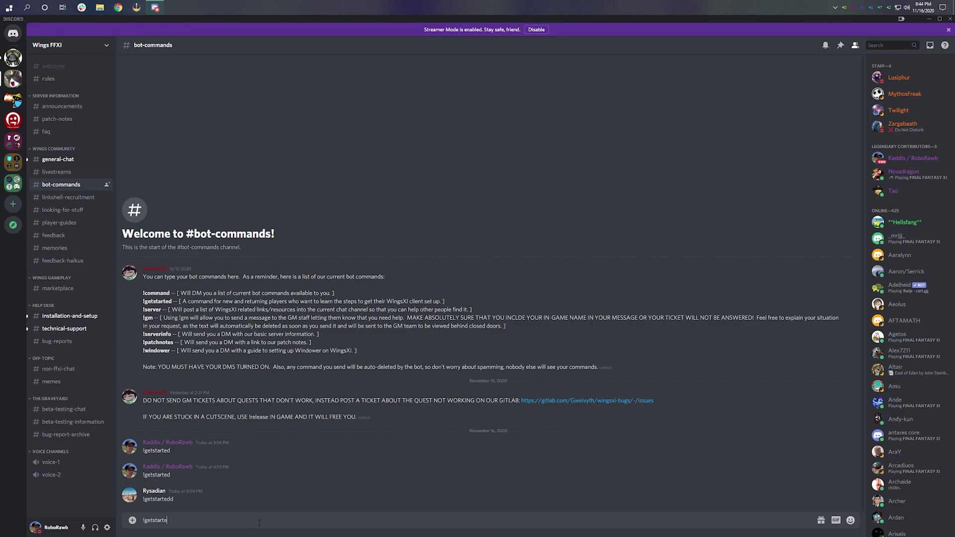
Step: Send !getstarted in #bot-commands and open Carl-bot's DM reply with the WingsXI links
key("Return")
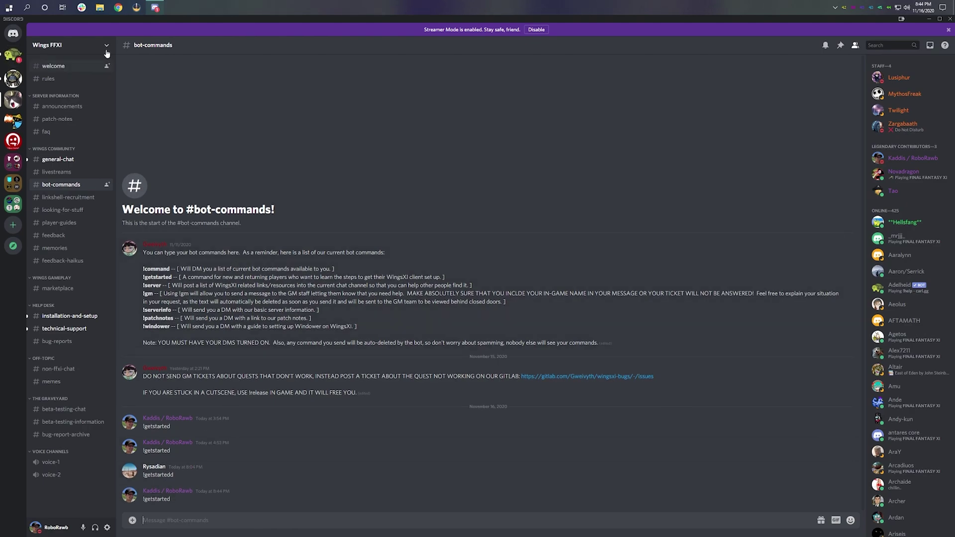
left_click(12, 56)
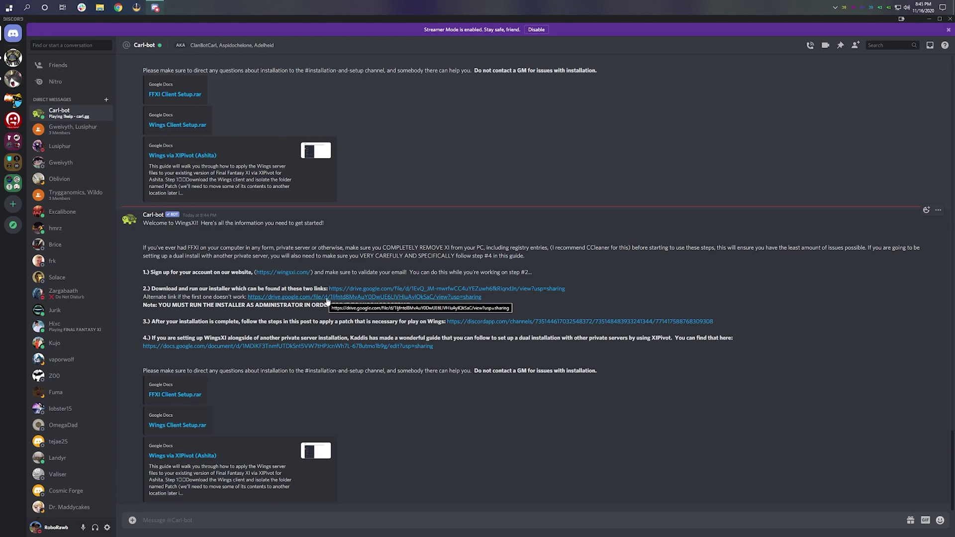
Step: Open the discordapp patch announcement linked in step 3 of Carl-bot's message
left_click(464, 323)
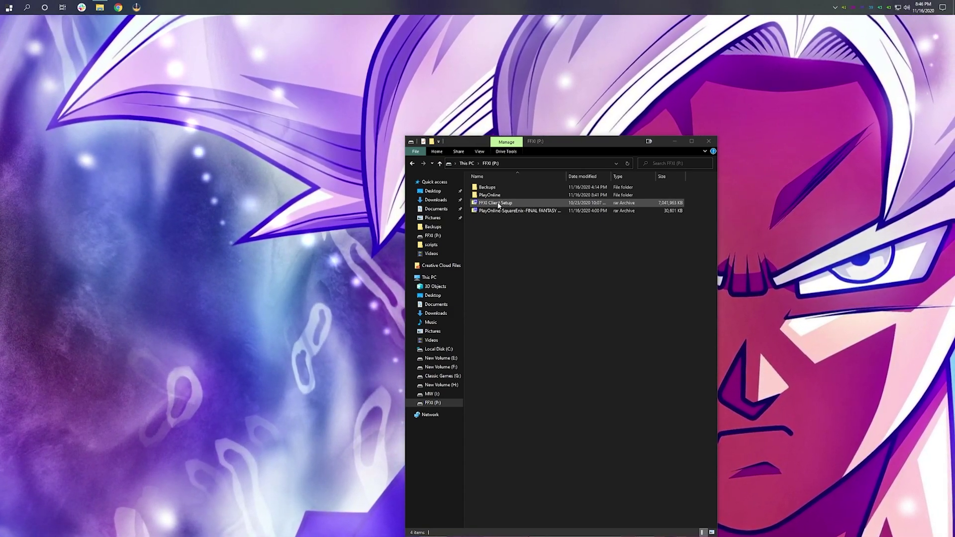
Step: Extract FFXI Client Setup.rar with 7-Zip into an FFXI Client Setup folder and open it
right_click(497, 205)
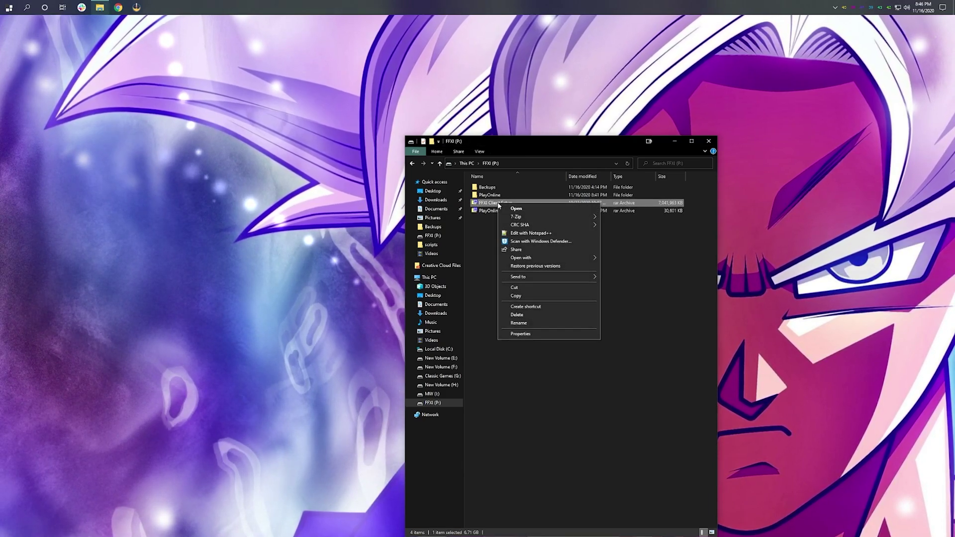
mouse_move(544, 218)
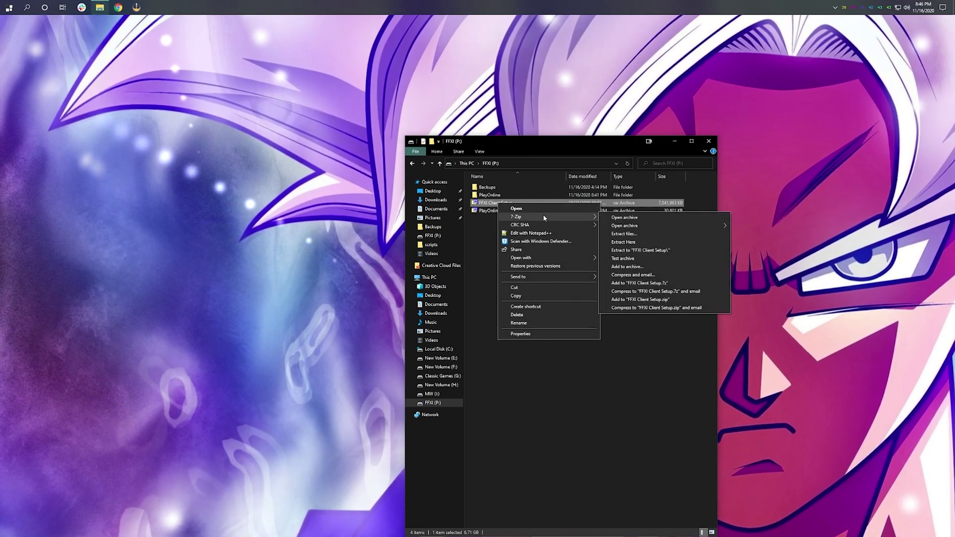
left_click(661, 252)
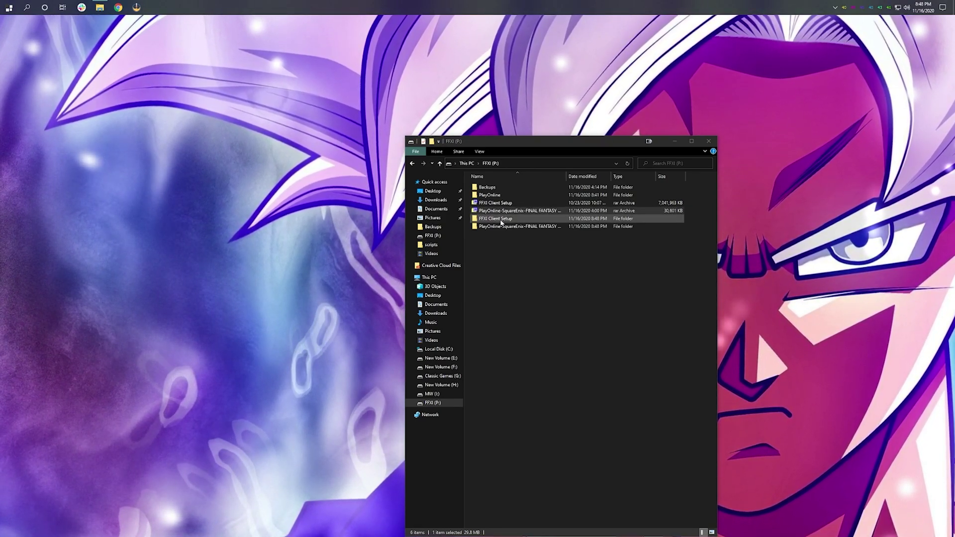
double_click(500, 221)
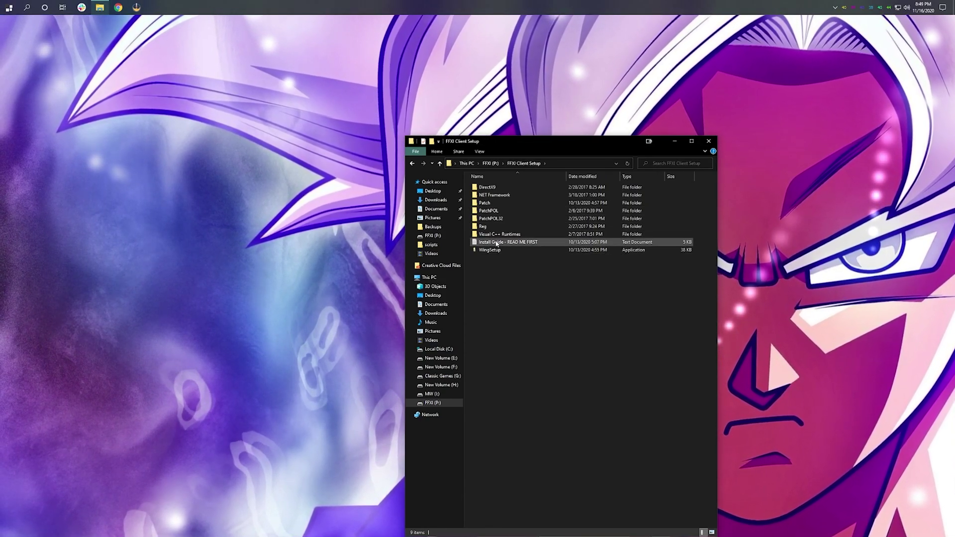
Step: Open Install Guide - READ ME FIRST maximized in Notepad and highlight Steps 1–3 to review
double_click(496, 243)
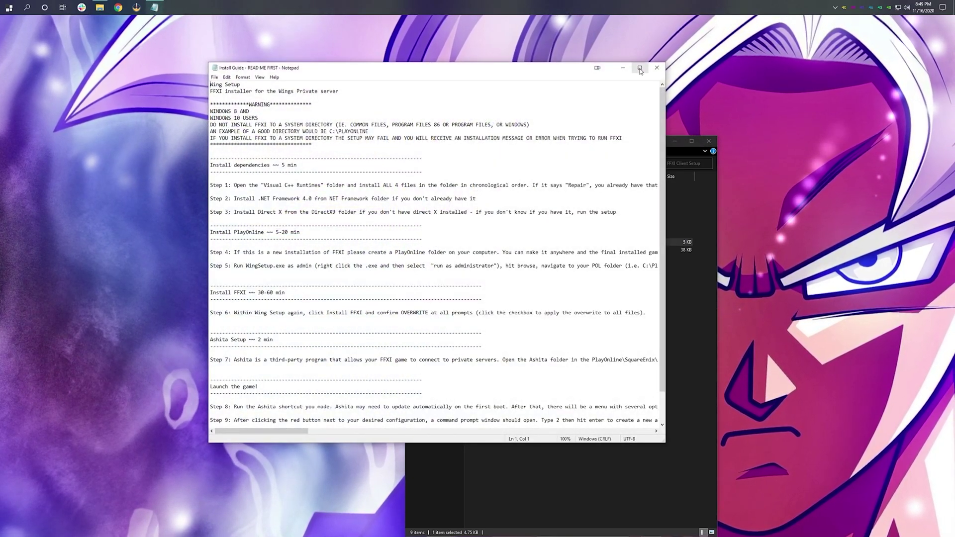
left_click(639, 68)
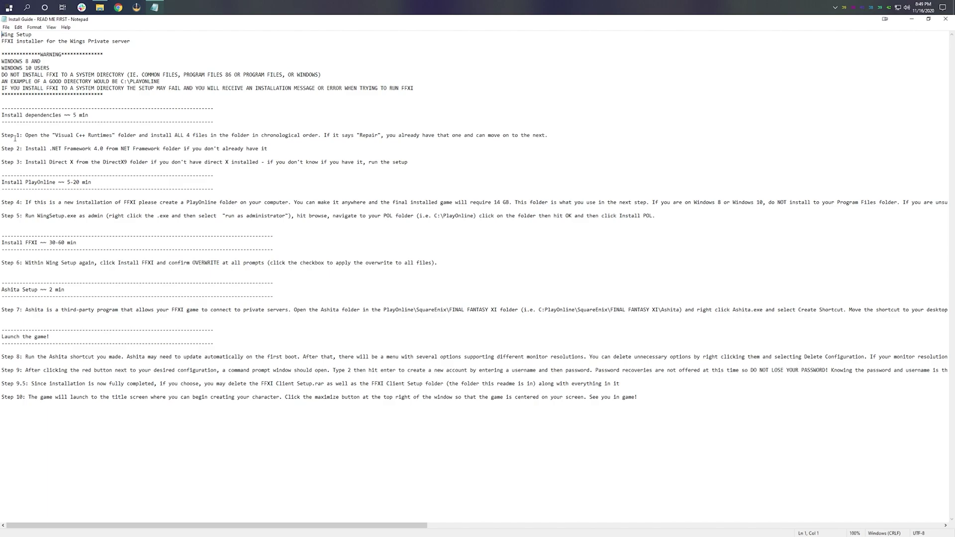
left_click_drag(3, 134, 146, 168)
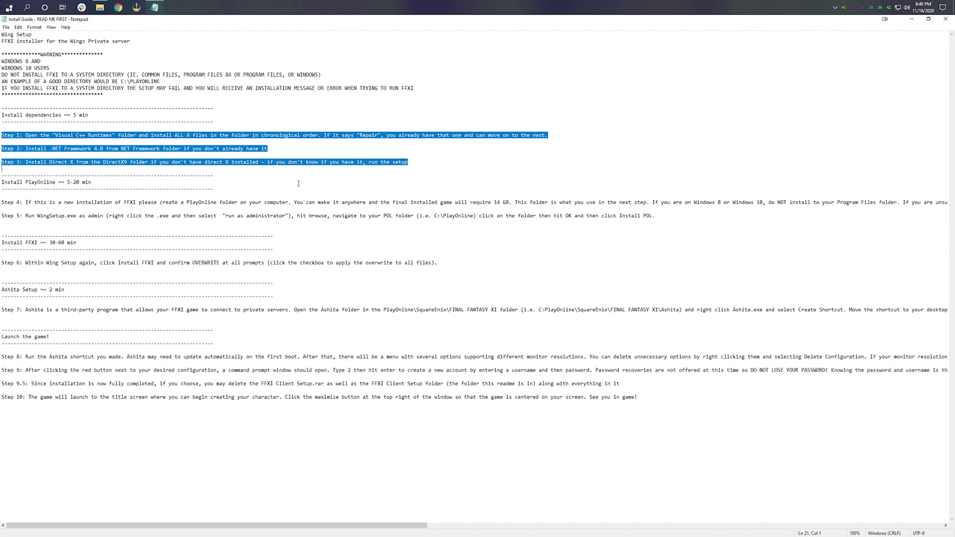
left_click(55, 154)
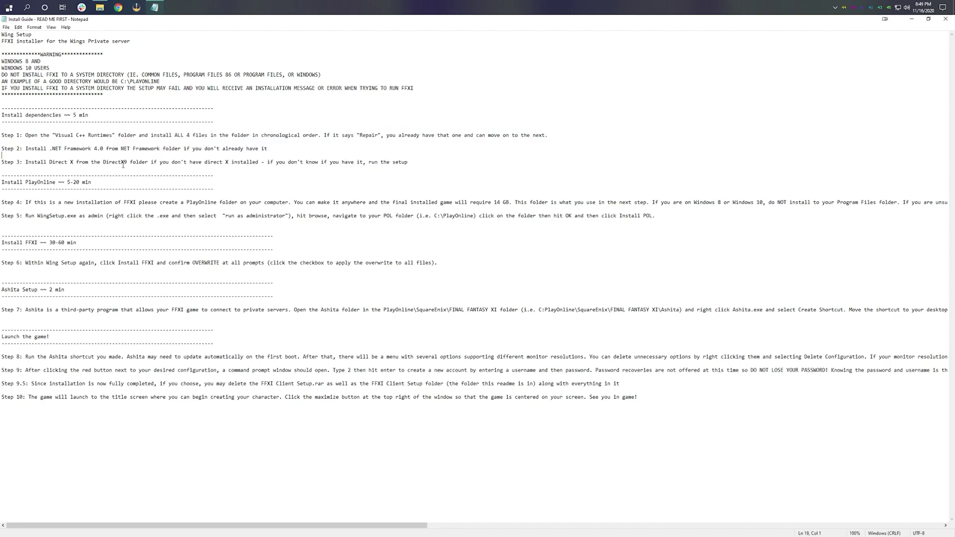
Step: Minimize the guide, run WingSetup as administrator, and move its window to the upper left
left_click(917, 22)
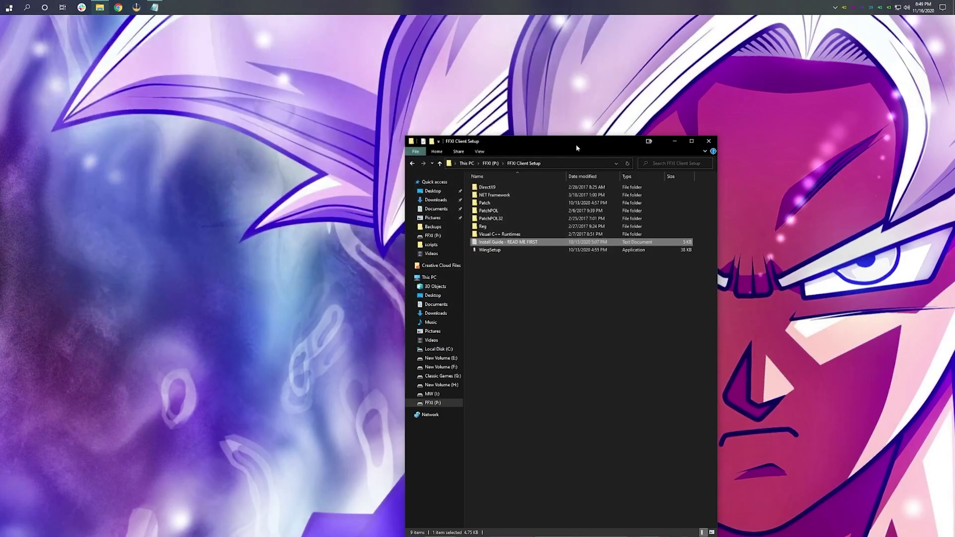
left_click(489, 251)
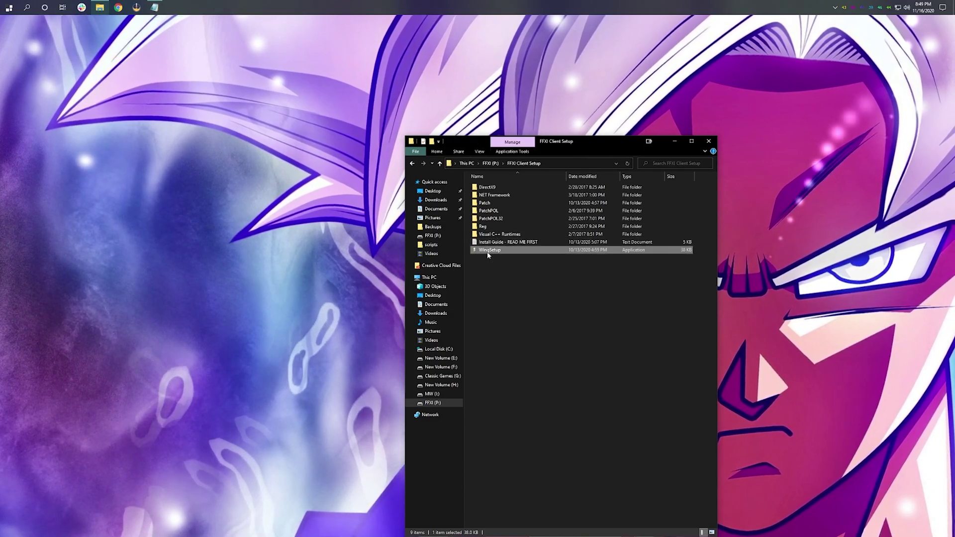
right_click(490, 250)
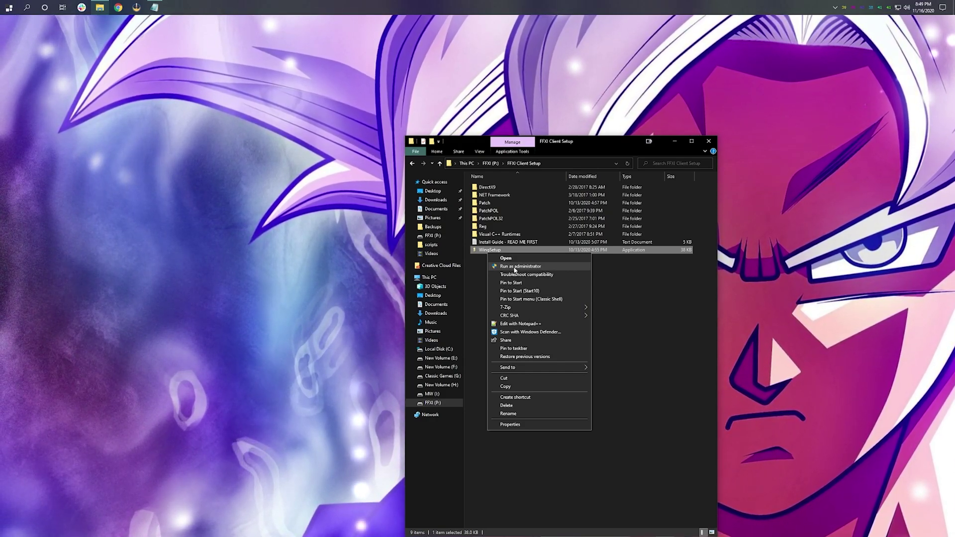
left_click(514, 269)
left_click_drag(457, 252, 253, 147)
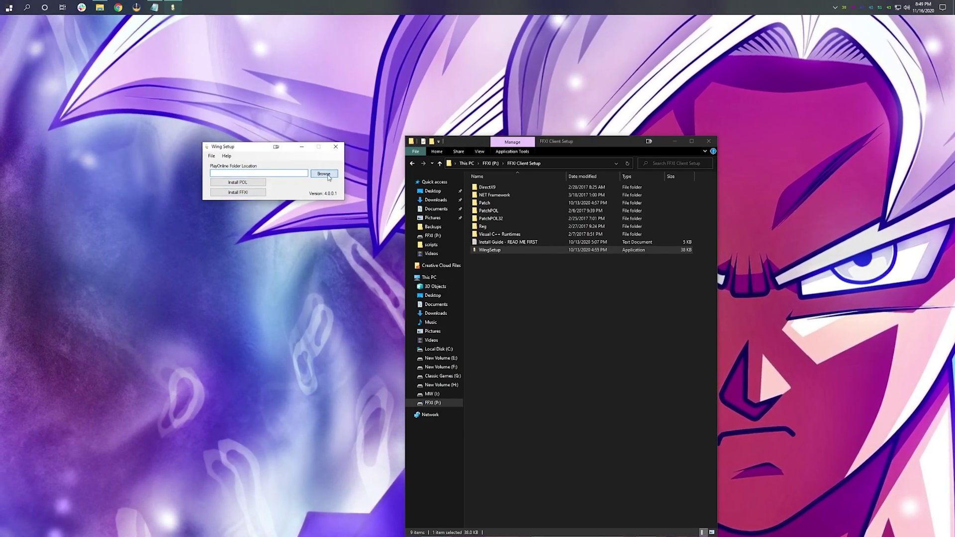
Step: Set the PlayOnline folder location to P:\PlayOnline
left_click(318, 174)
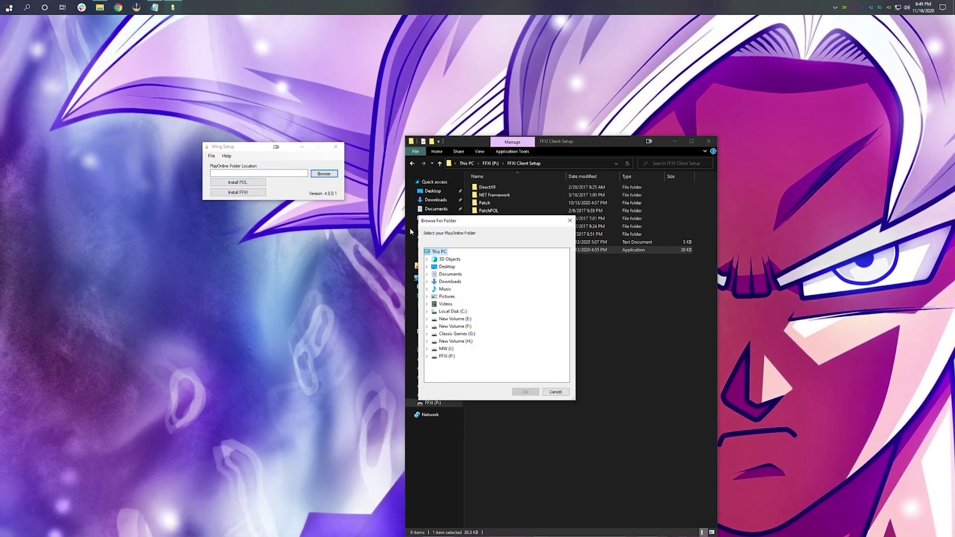
left_click(427, 356)
left_click(454, 373)
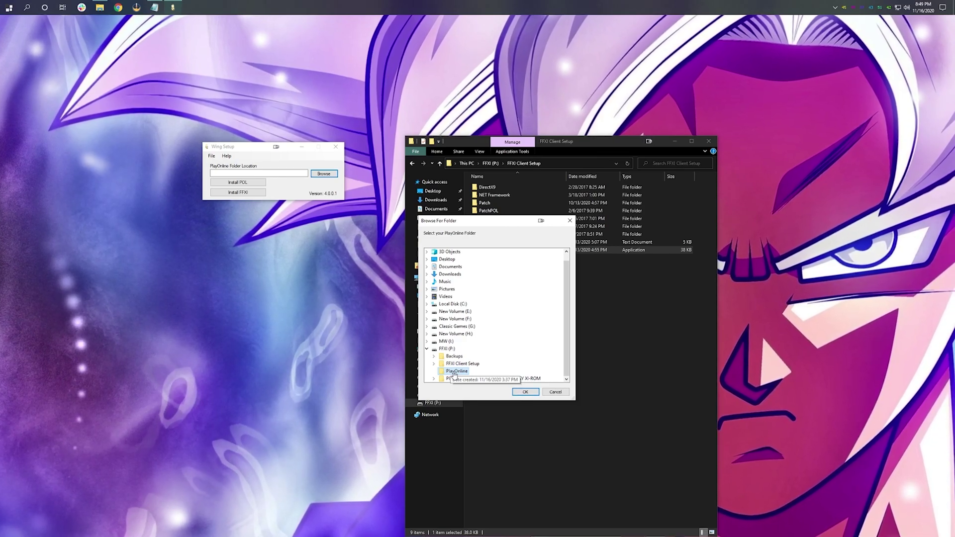
left_click(526, 392)
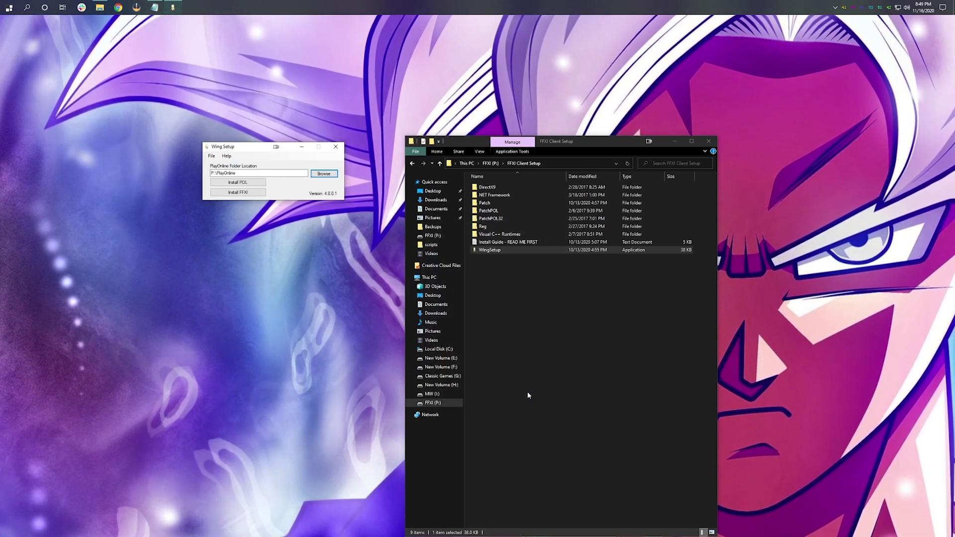
Step: Install PlayOnline and acknowledge the POL update complete message
left_click(251, 184)
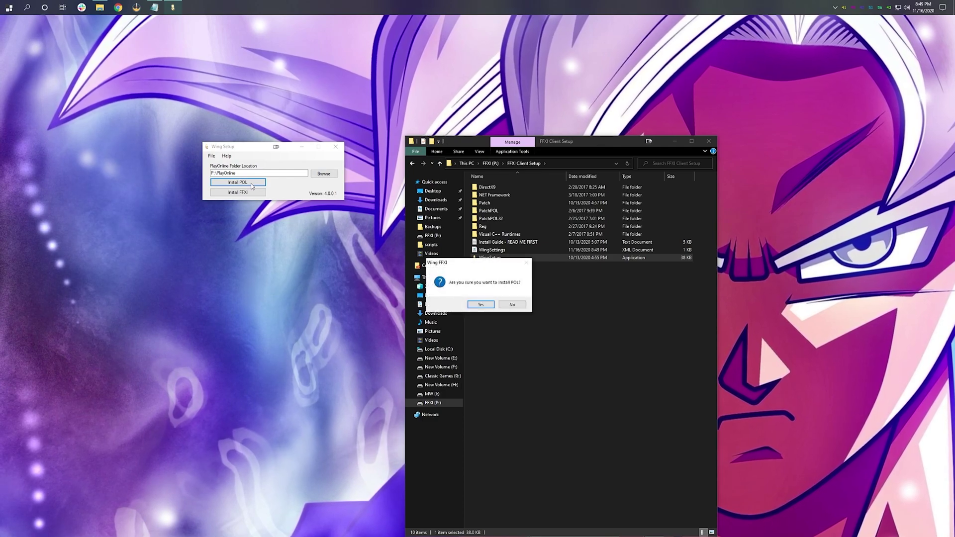
left_click(481, 305)
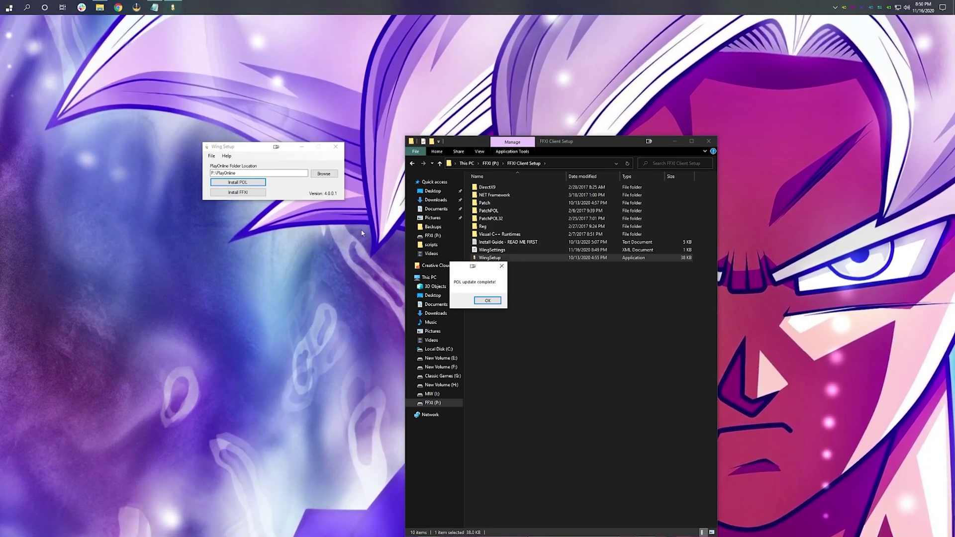
left_click(488, 300)
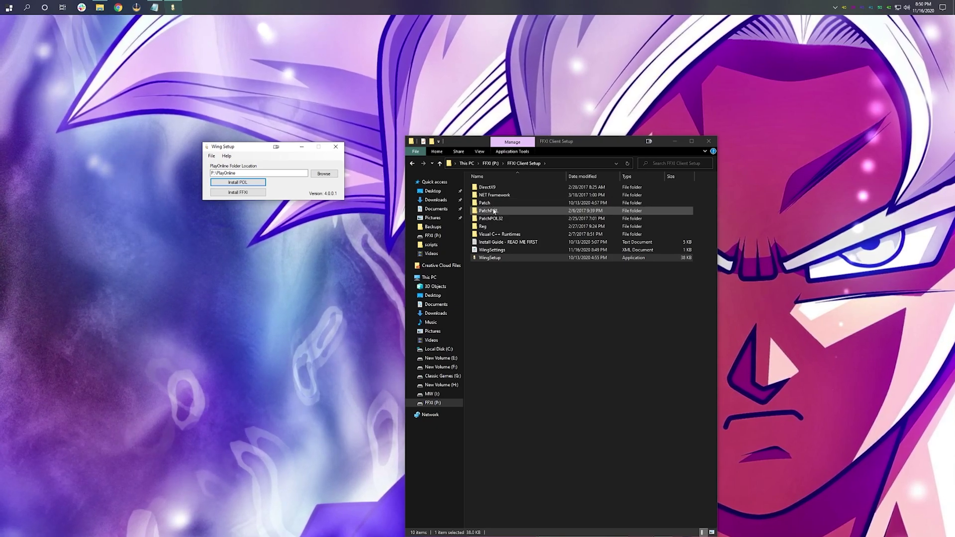
Step: Browse into P:\PlayOnline\SquareEnix\PlayOnlineViewer, then bring the Install Guide back up
left_click(487, 163)
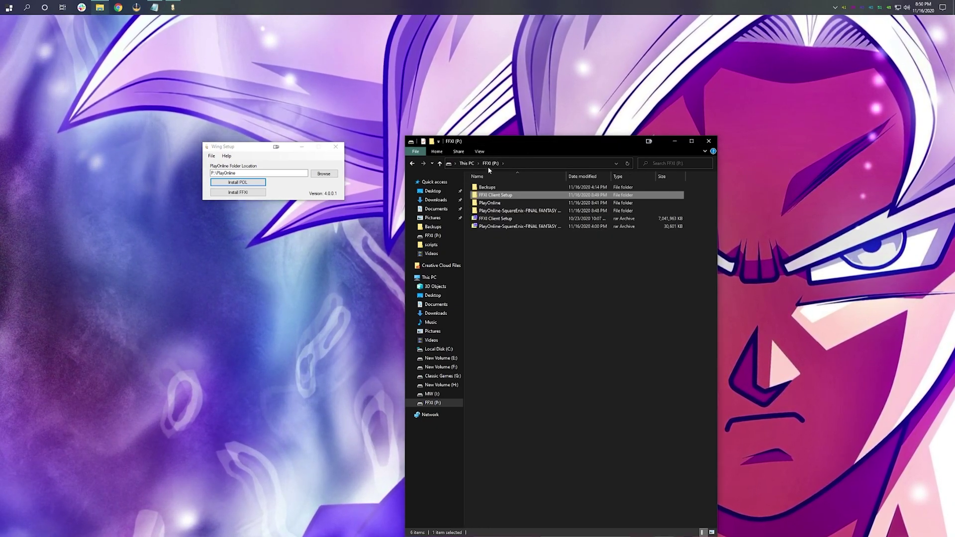
double_click(503, 205)
double_click(498, 190)
double_click(499, 191)
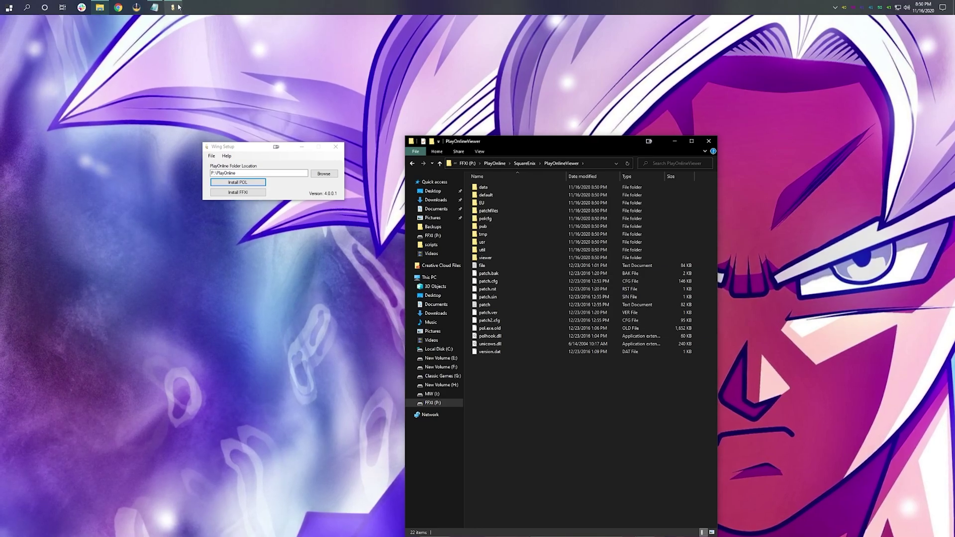
left_click(157, 9)
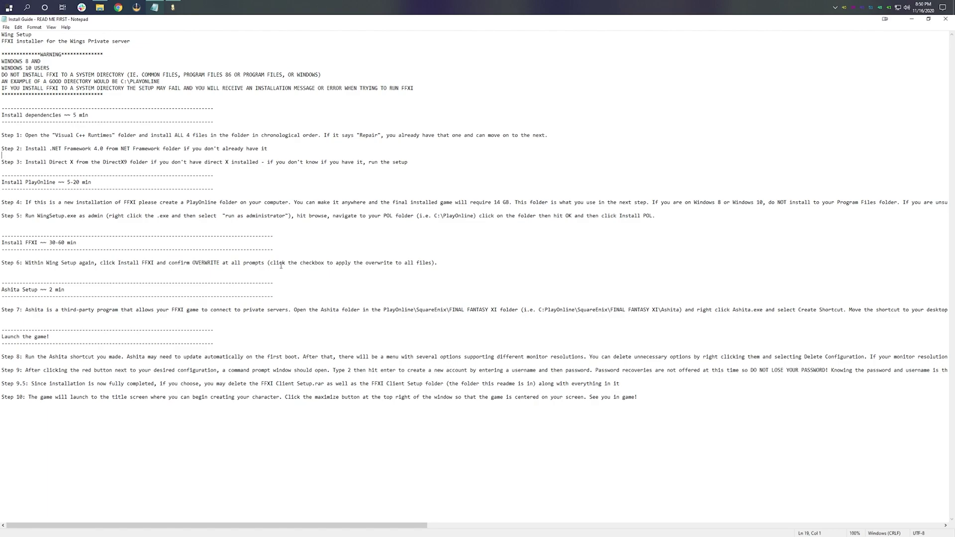
Step: Return to Wing Setup and install FFXI into P:\PlayOnline, confirming with Yes
left_click(175, 6)
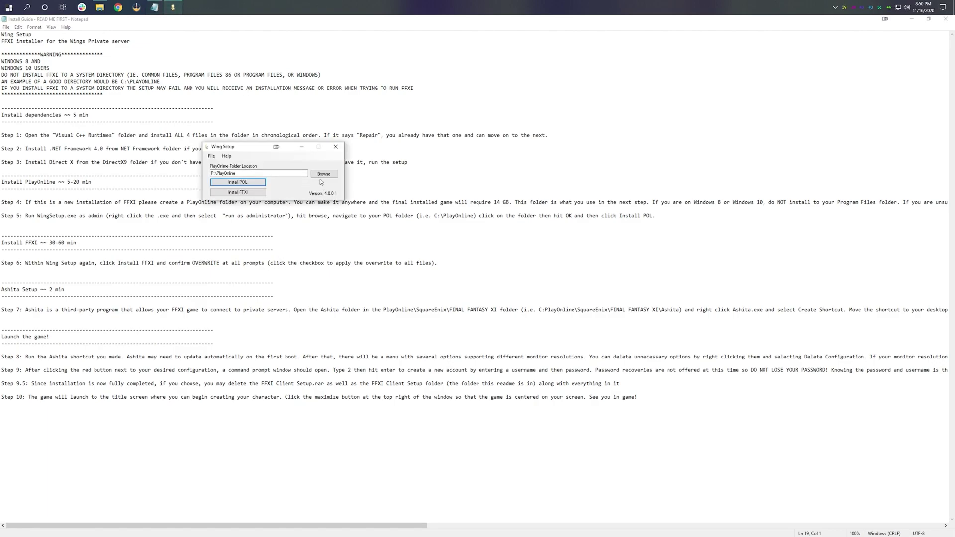
left_click(249, 196)
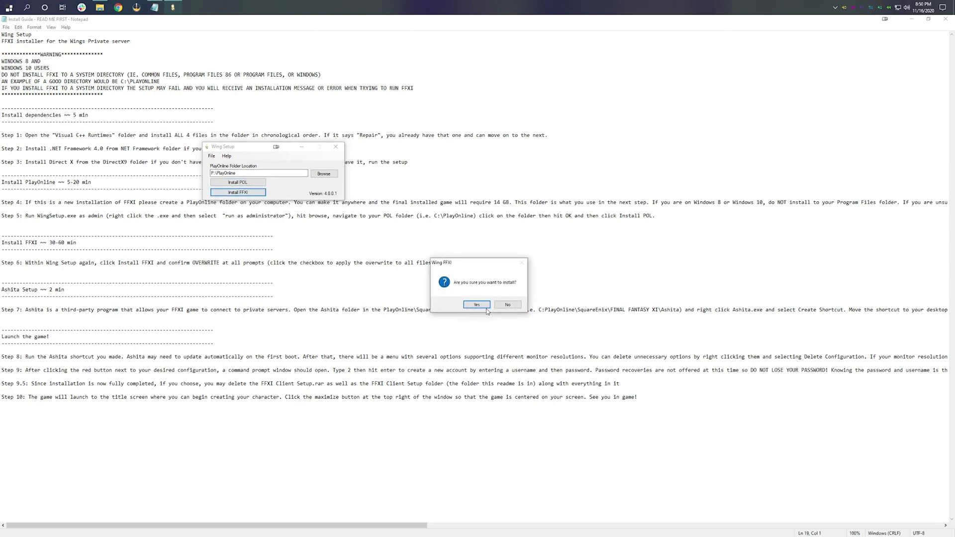
left_click(476, 304)
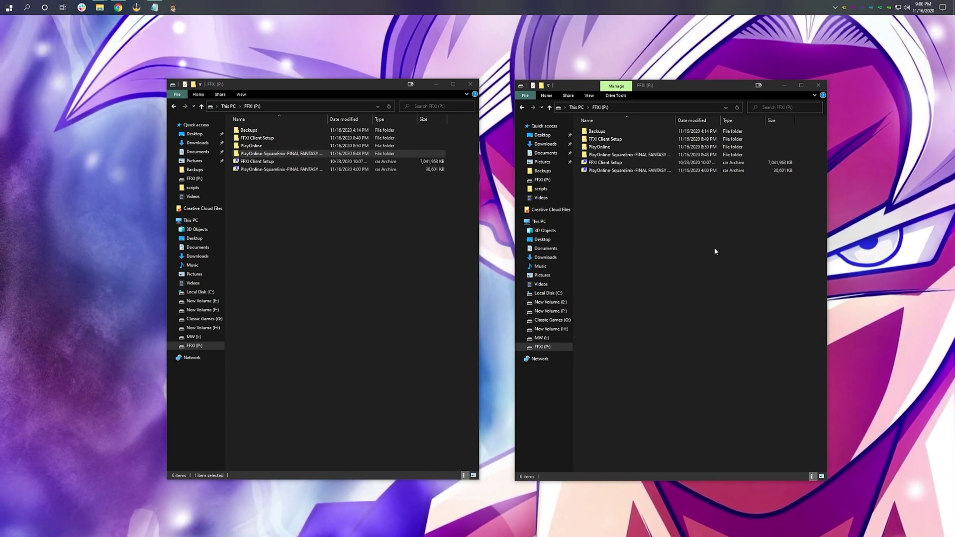
Step: In the second window, go to PlayOnline > SquareEnix > FINAL FANTASY XI and select its ROM folder
left_click(603, 147)
double_click(603, 147)
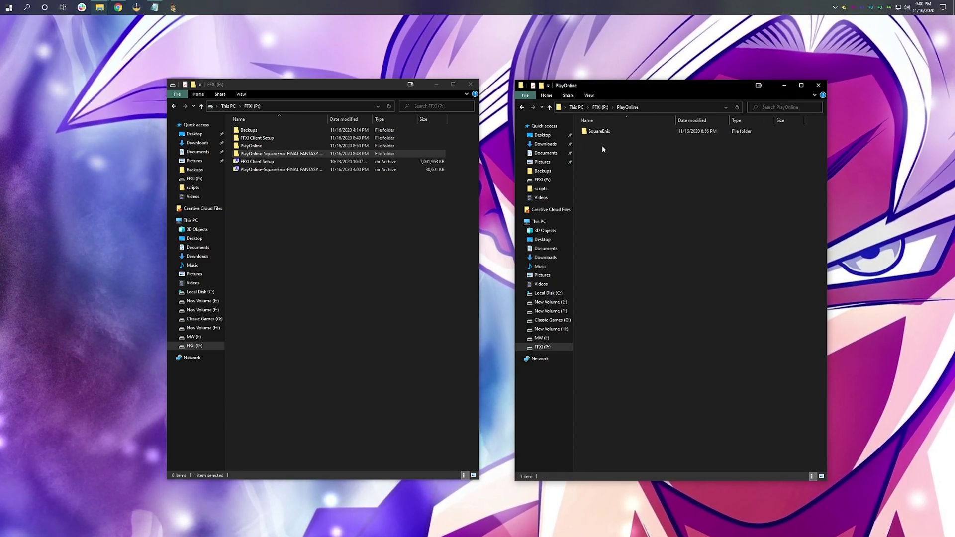
double_click(602, 131)
double_click(603, 132)
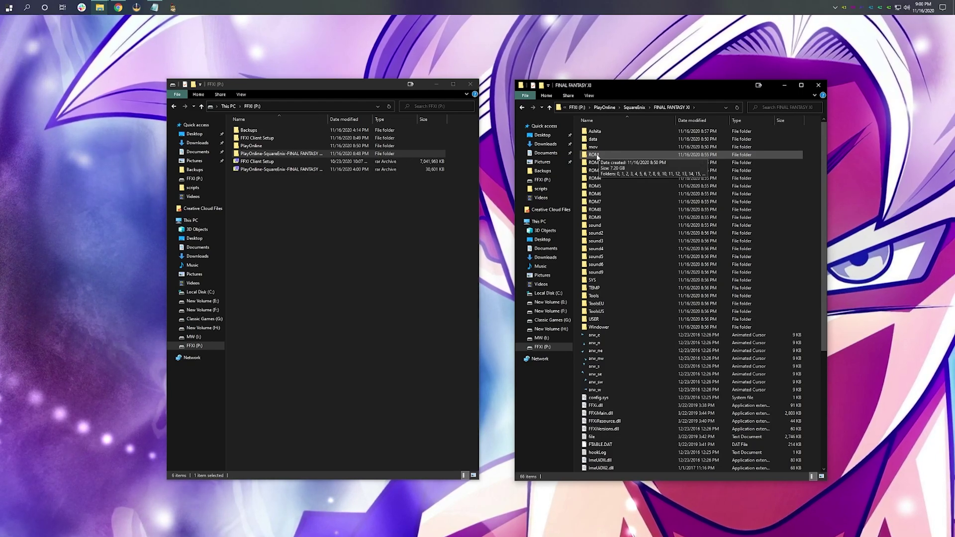
left_click(597, 156)
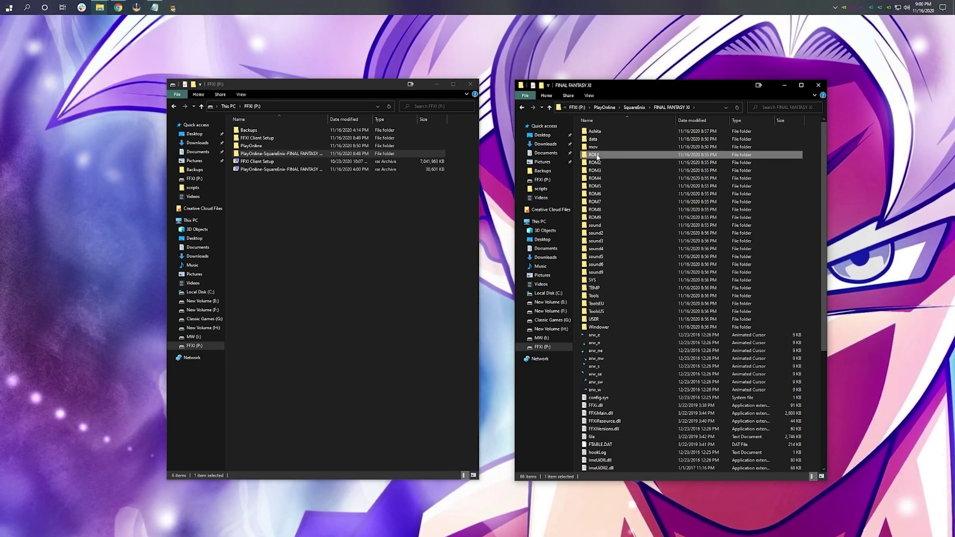
Step: Move folders 19–27 from the downloaded FINAL FANTASY XI-ROM folder into ROM, replacing existing files
double_click(275, 155)
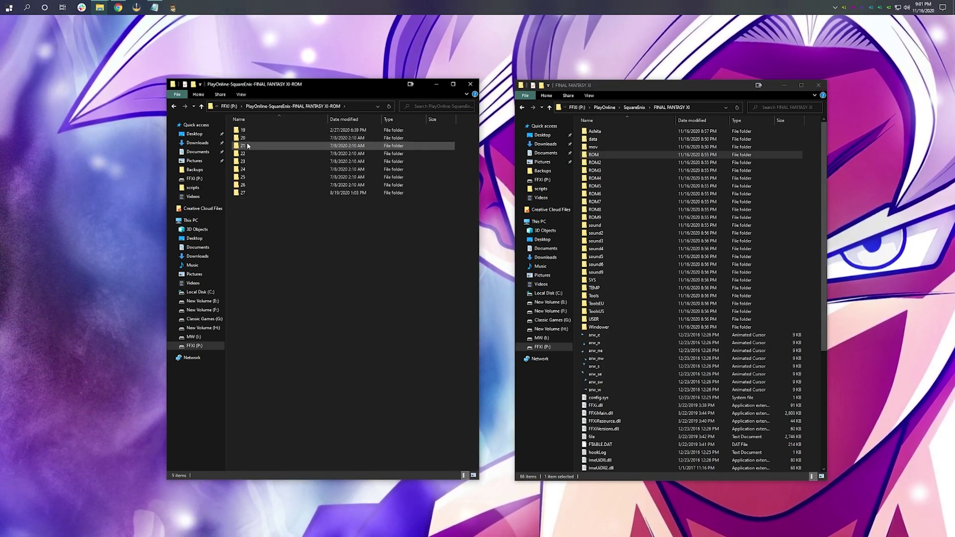
left_click_drag(265, 216, 599, 157)
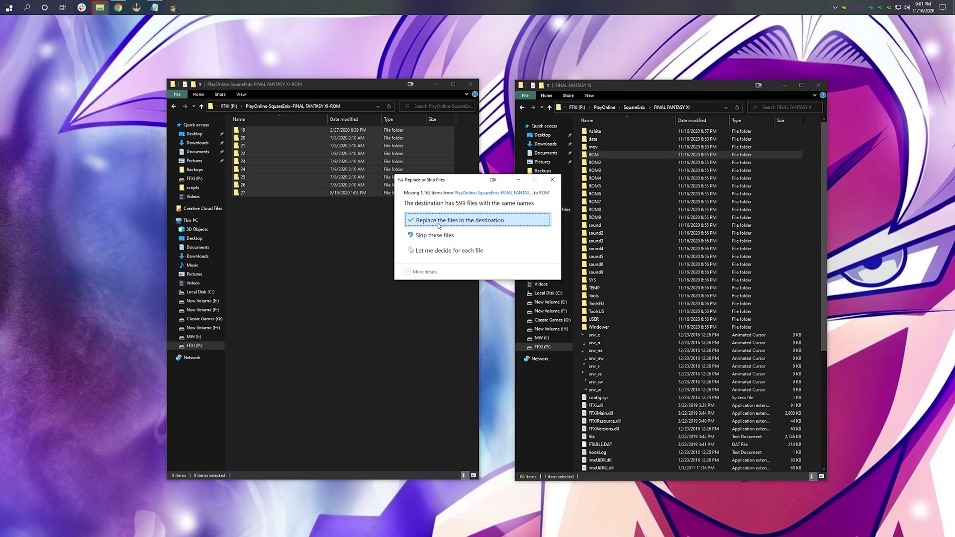
left_click(438, 224)
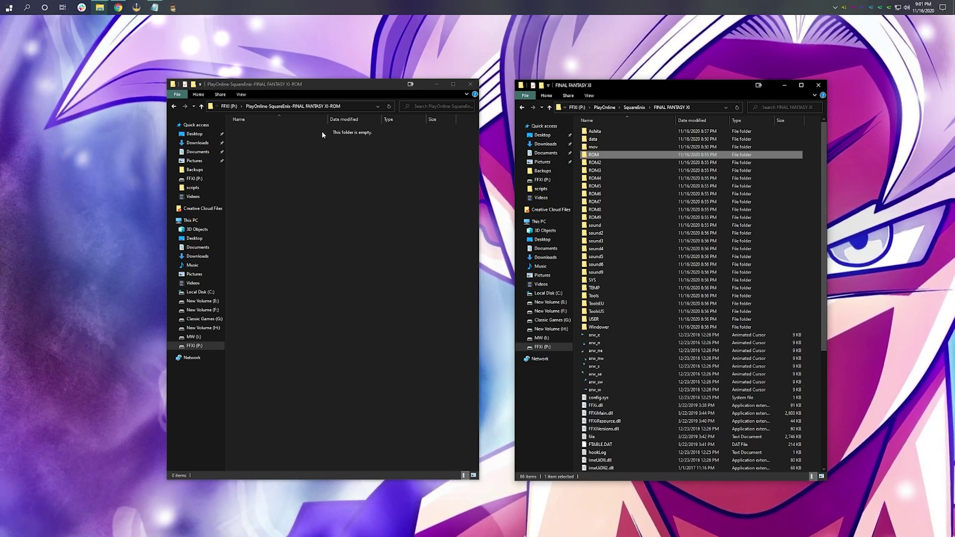
Step: Close the emptied download window and run Ashita.exe from the game's Ashita folder
left_click(472, 85)
left_click_drag(662, 86, 421, 75)
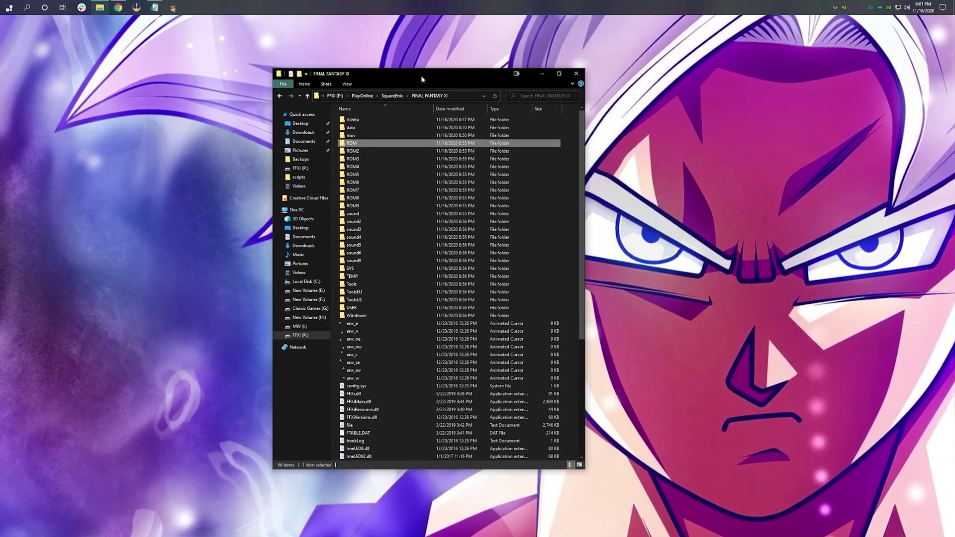
left_click(358, 122)
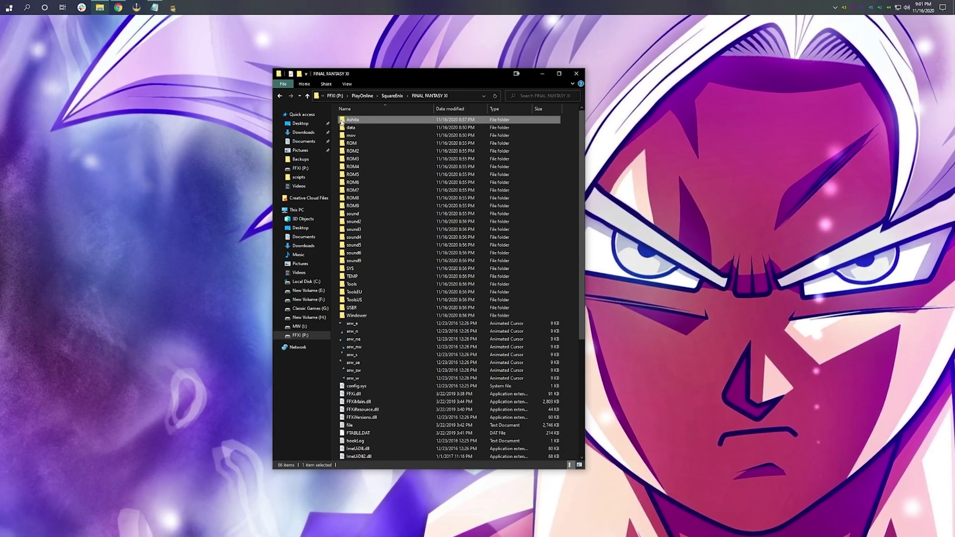
double_click(342, 122)
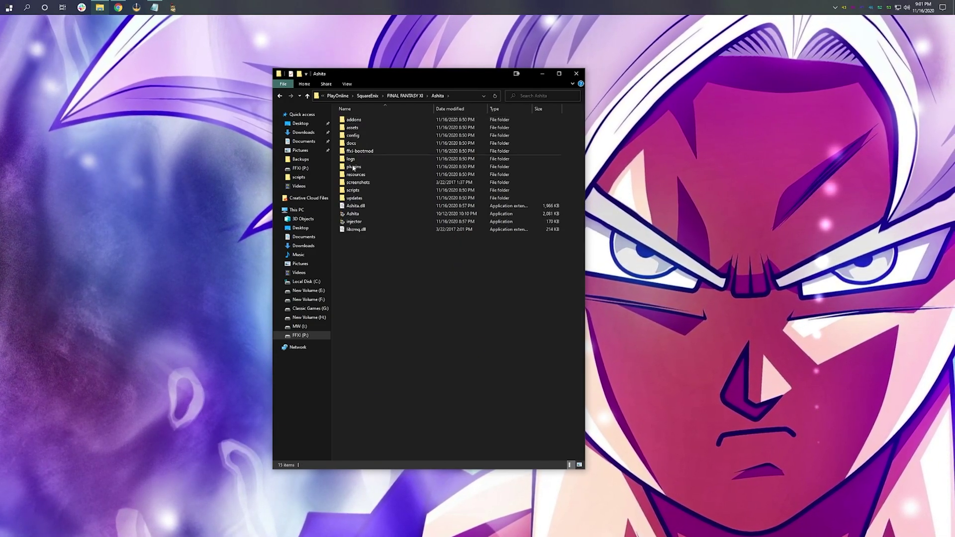
double_click(356, 216)
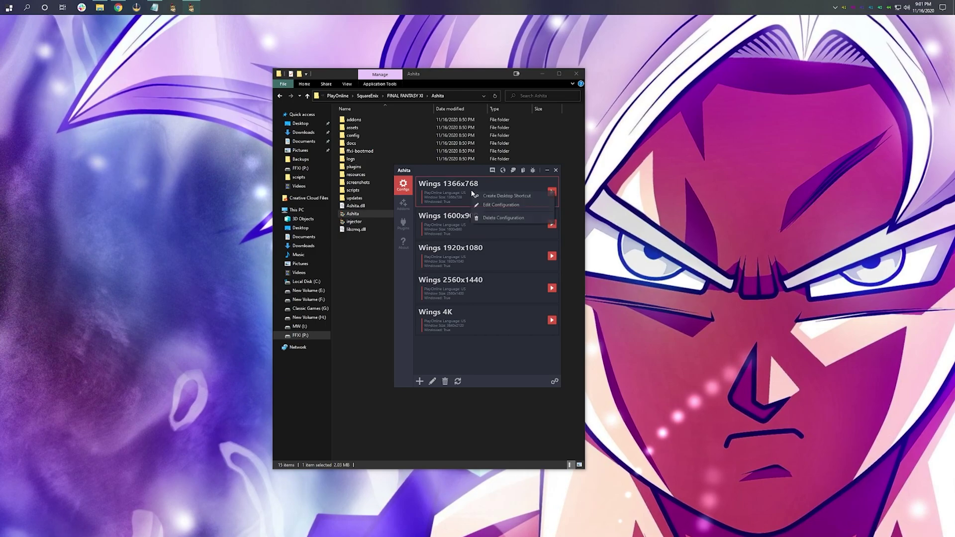
Step: Delete the Wings 1366x768, 1600x900, 1920x1080 and 4K configurations, leaving only Wings 2560x1440
left_click(496, 216)
left_click(500, 311)
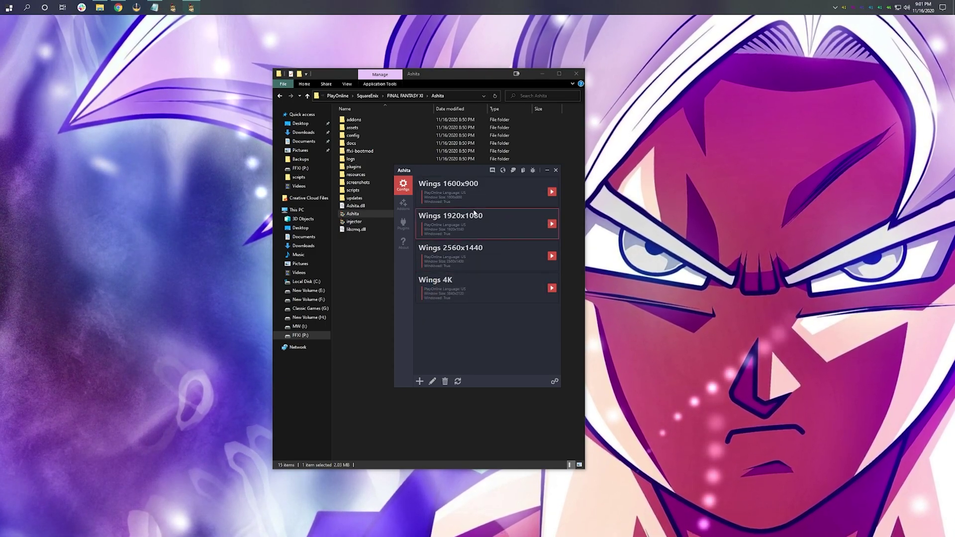
left_click(506, 220)
left_click(501, 309)
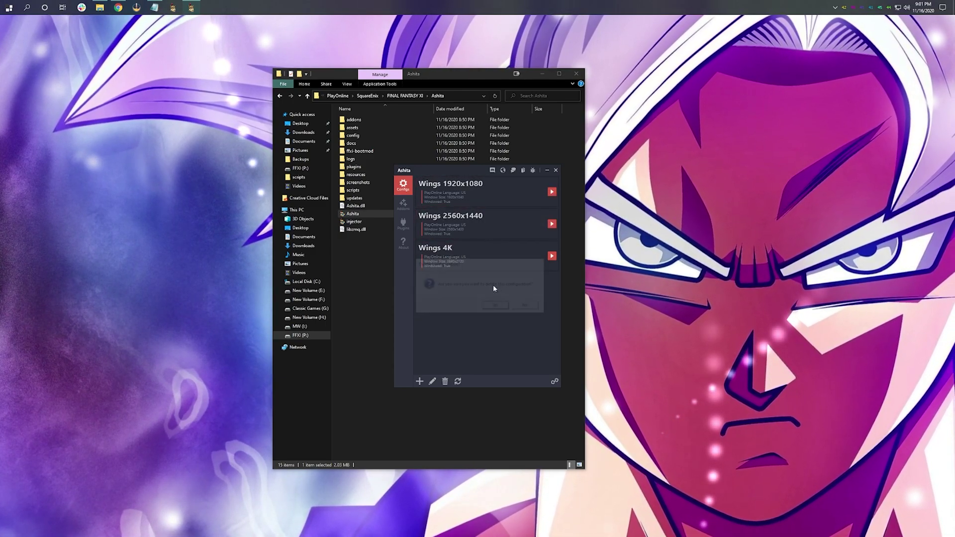
left_click(496, 216)
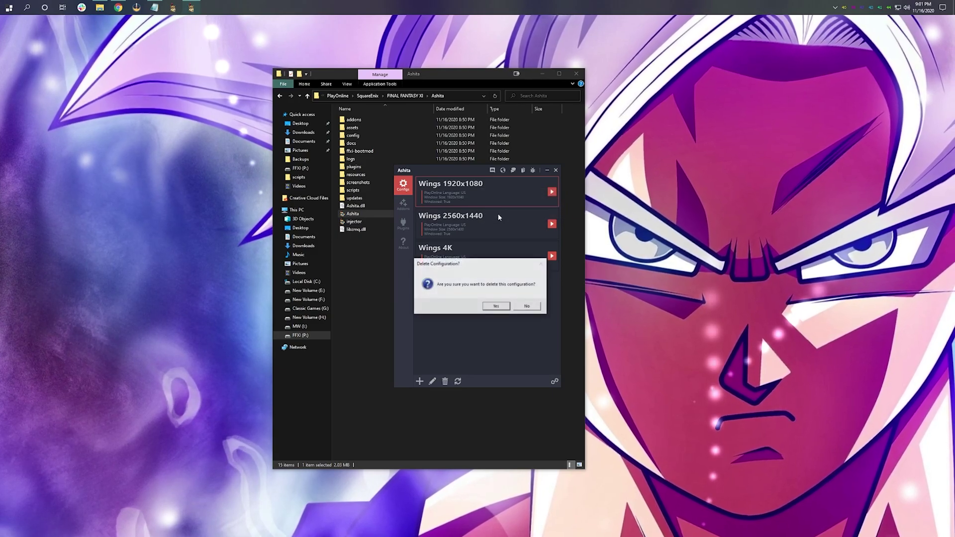
left_click(500, 311)
right_click(467, 224)
left_click(500, 252)
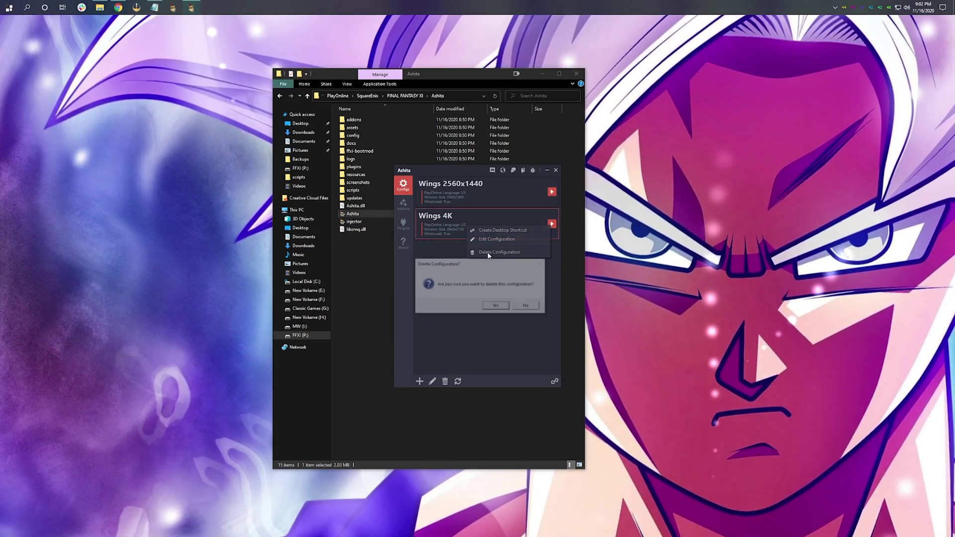
left_click(499, 309)
right_click(454, 200)
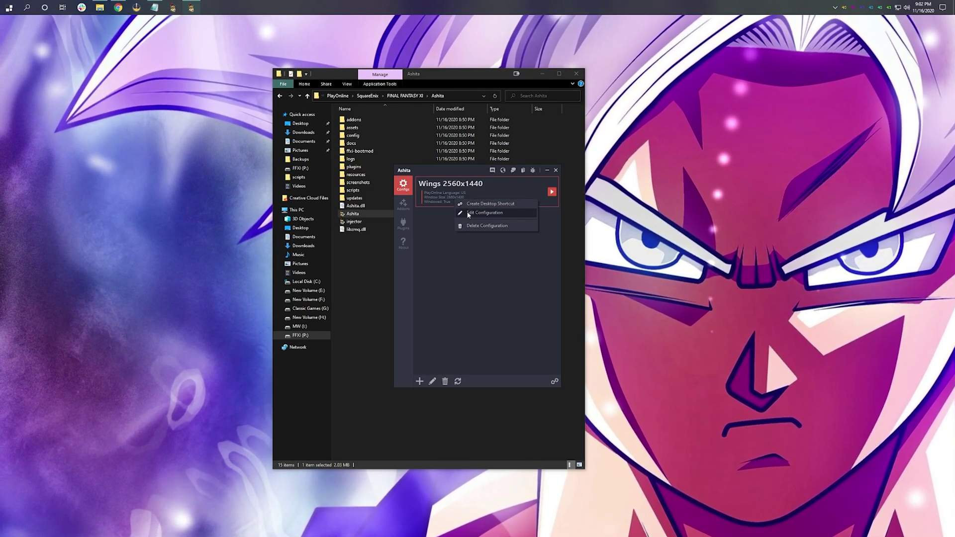
Step: Edit Wings 2560x1440 and set its Background Size to 5120 x 5120
left_click(468, 213)
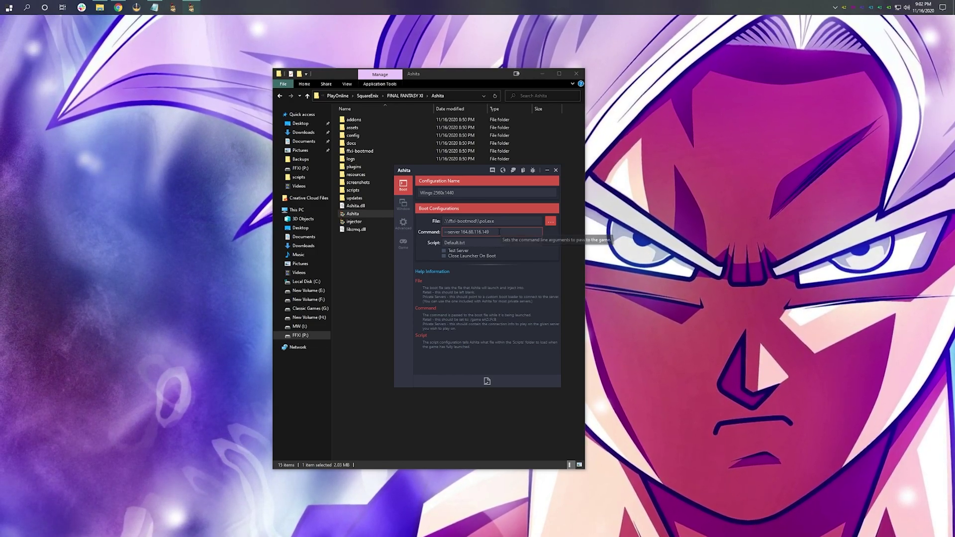
left_click(403, 204)
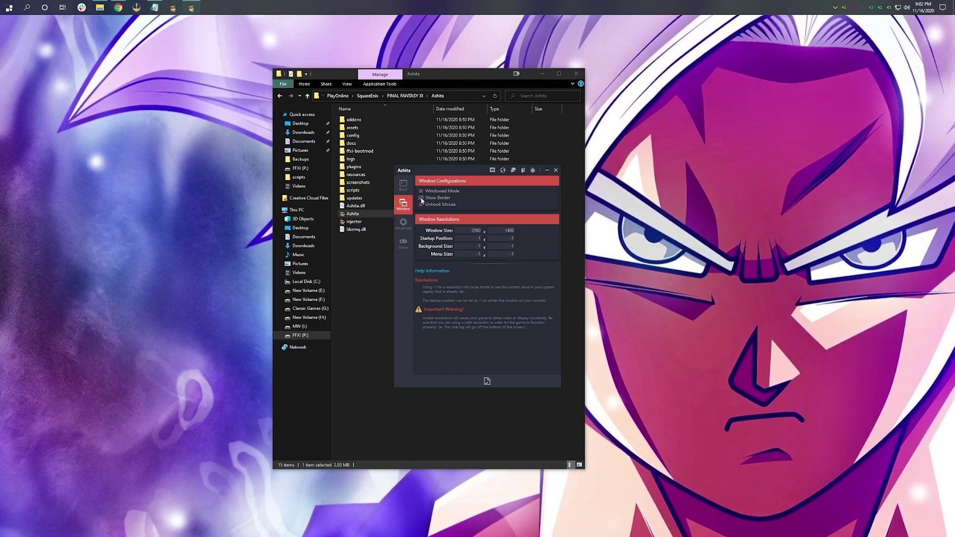
left_click(469, 246)
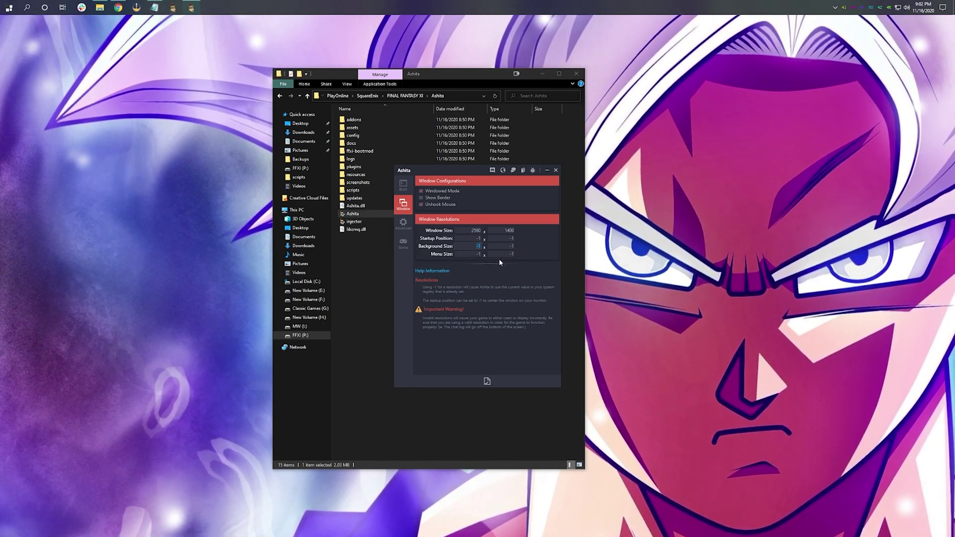
type("5120")
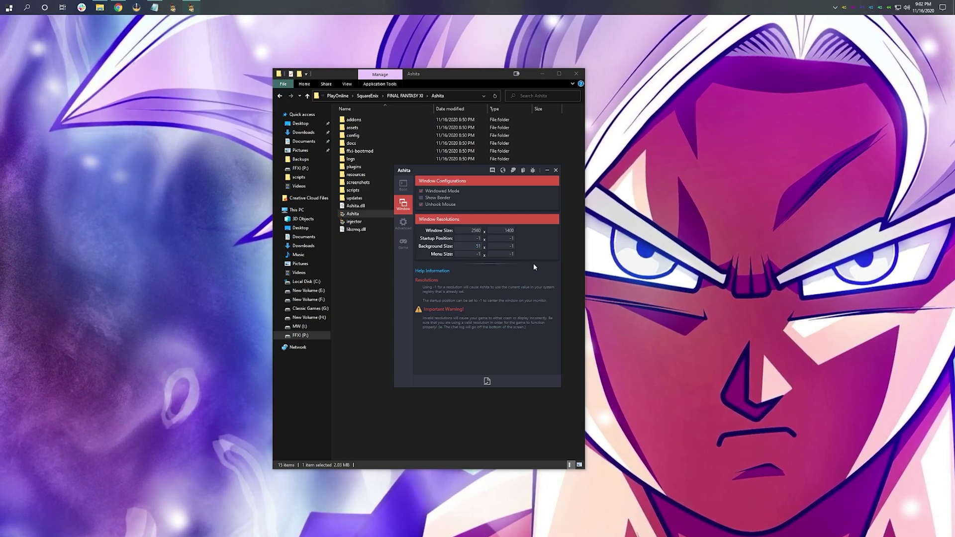
left_click(509, 246)
type("5120")
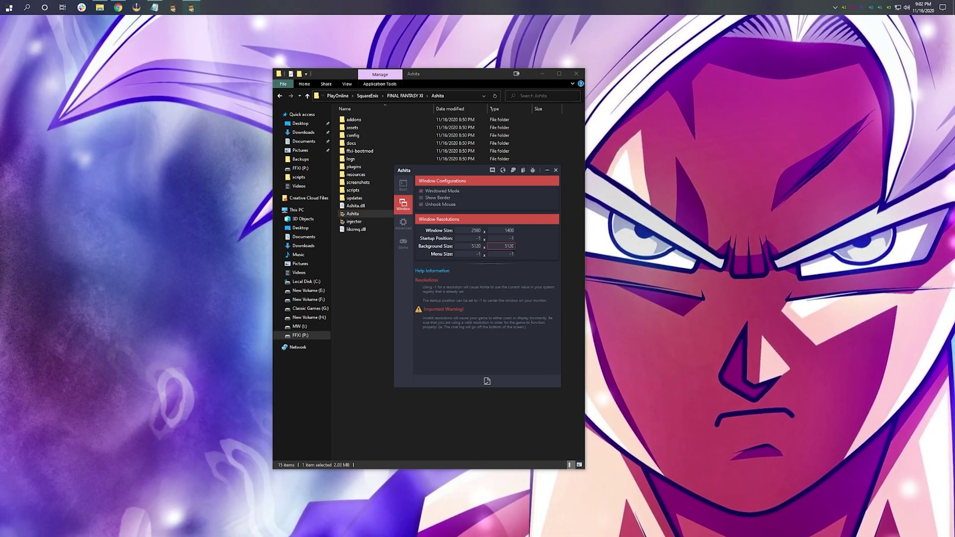
Step: Enter 2560 in the Menu Size fields and a Window Size height of 1440
left_click(471, 230)
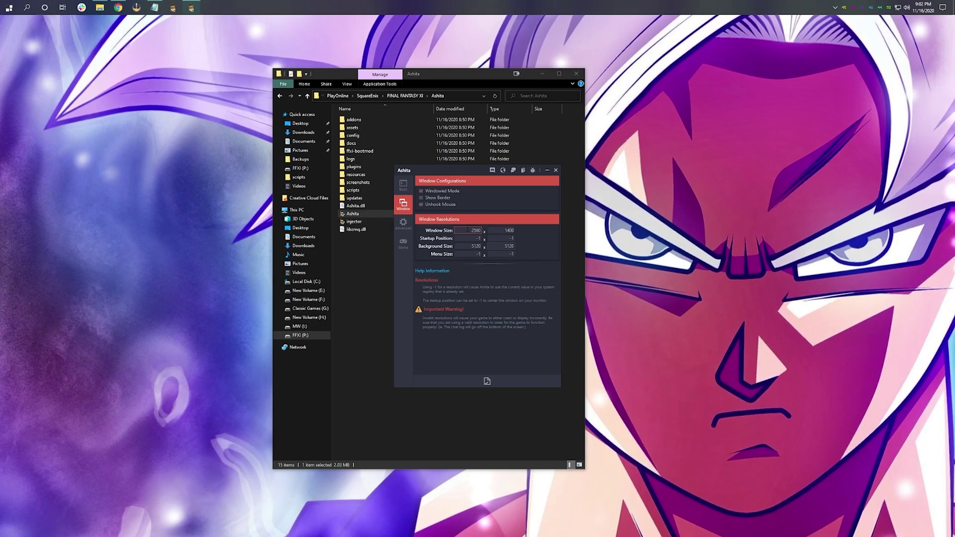
double_click(478, 253)
type("2560")
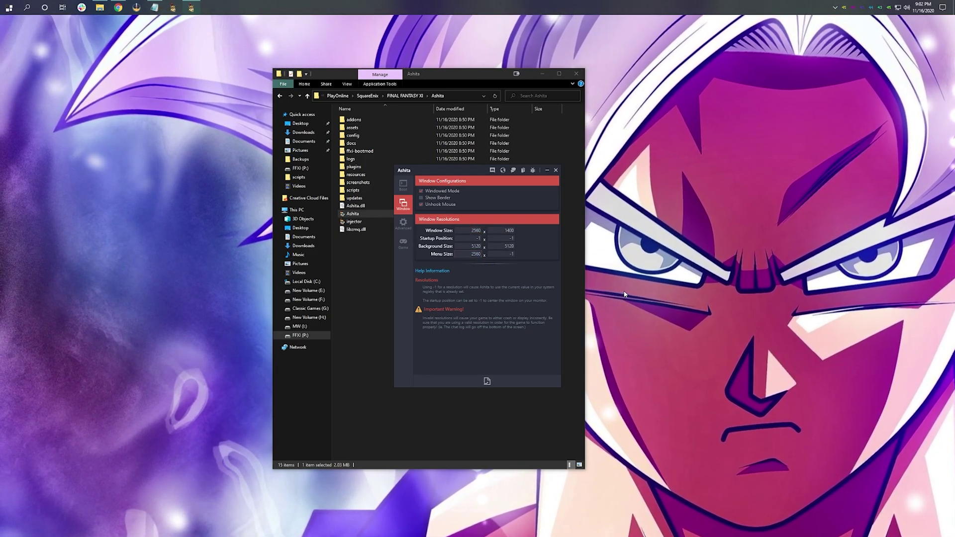
double_click(507, 254)
type("2")
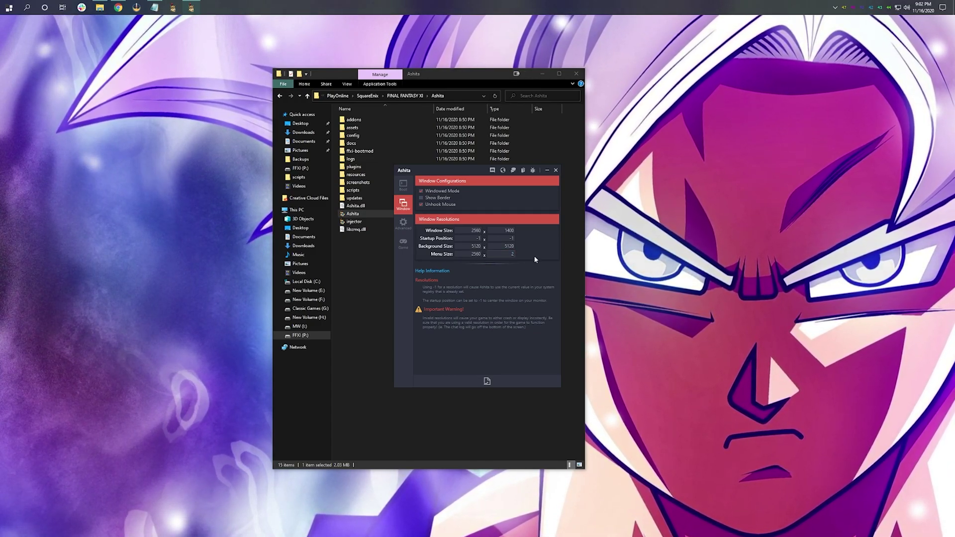
type("560")
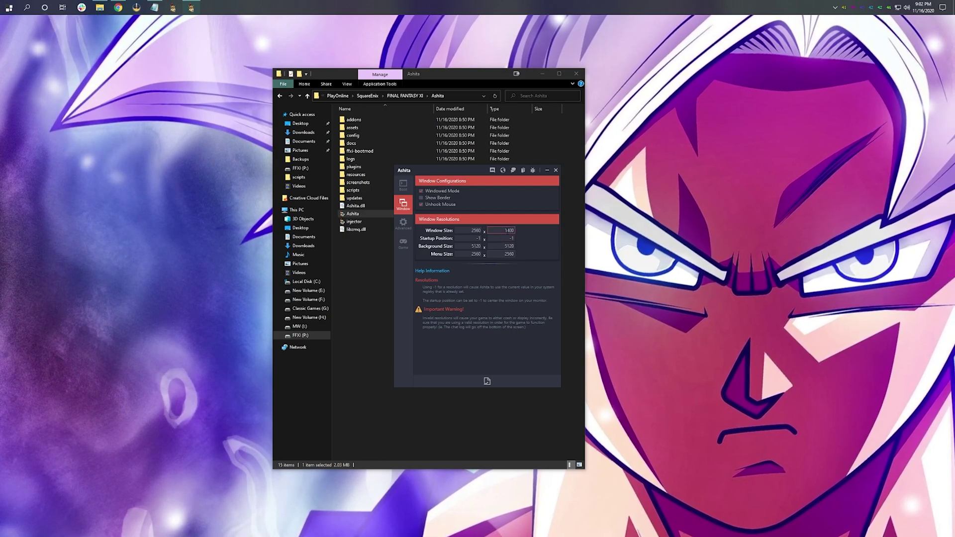
key("Tab")
type("1440")
key("Return")
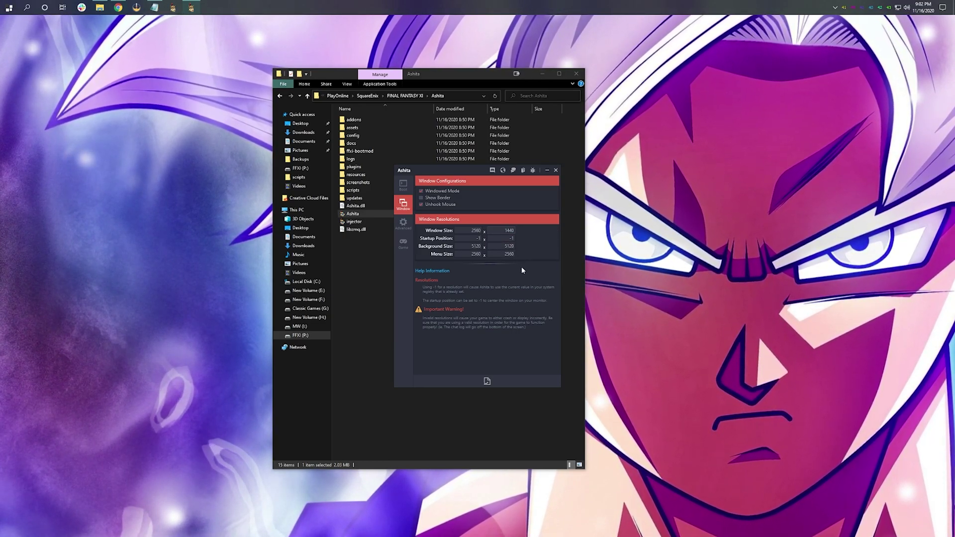
Step: Correct the Menu Size height to 1440 and save the configuration
double_click(503, 254)
type("28")
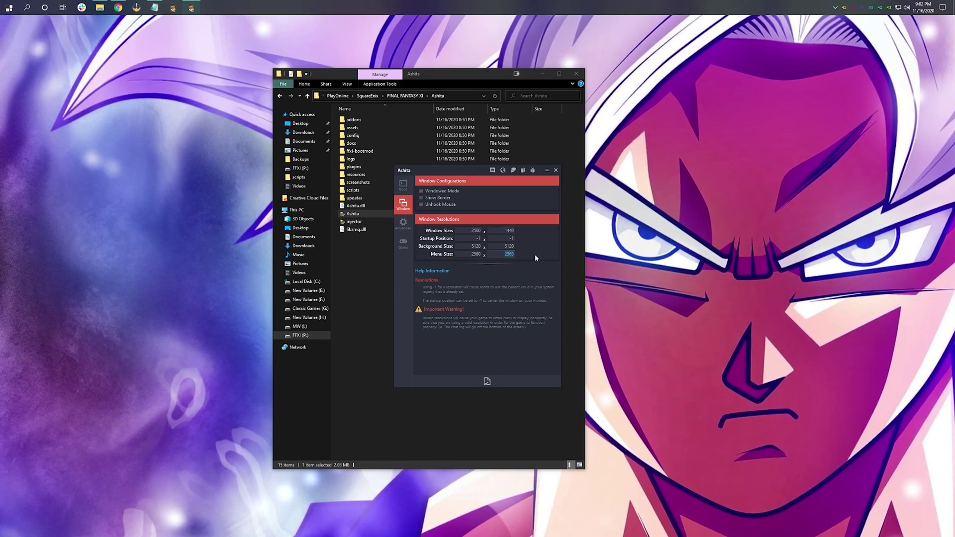
type("80")
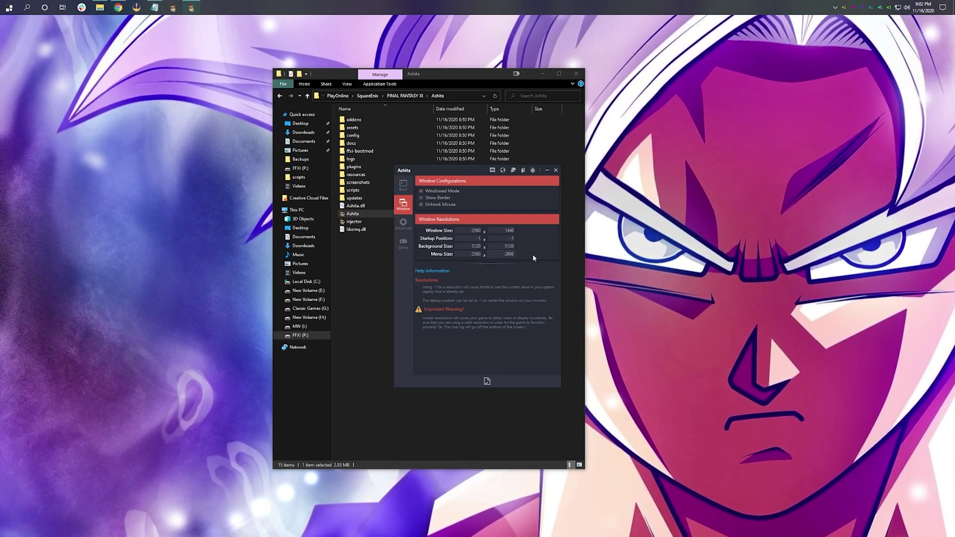
double_click(500, 253)
type("1440")
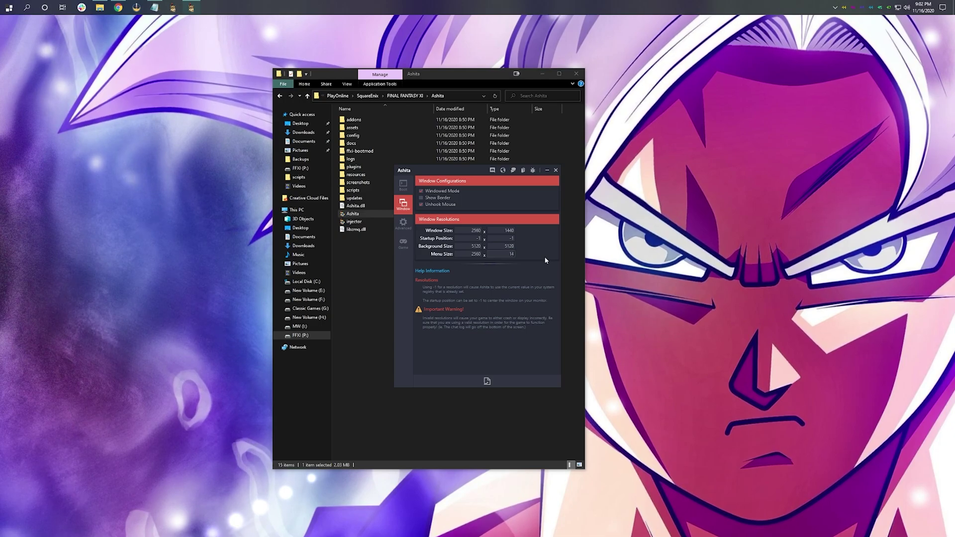
left_click(487, 381)
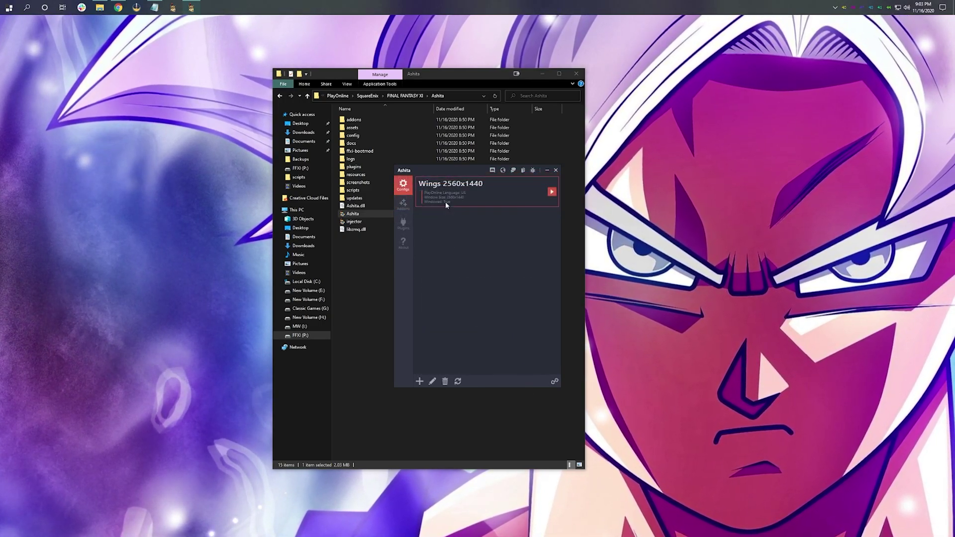
Step: Set Mip Mapping 6 - Best Quality, Bump Mapping Enabled, Env. Animations Smooth, Texture Compression uncompressed
right_click(456, 200)
left_click(482, 212)
left_click(404, 204)
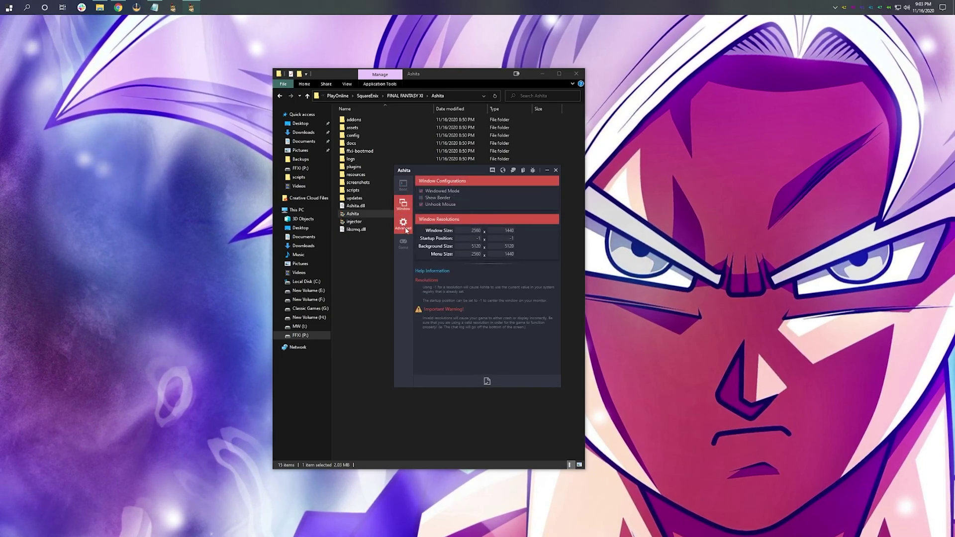
left_click(407, 242)
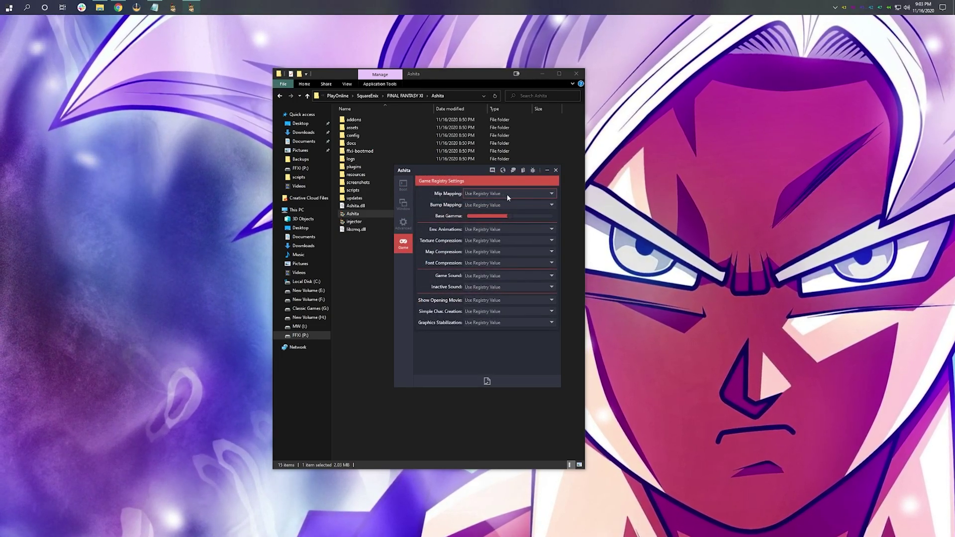
left_click(507, 205)
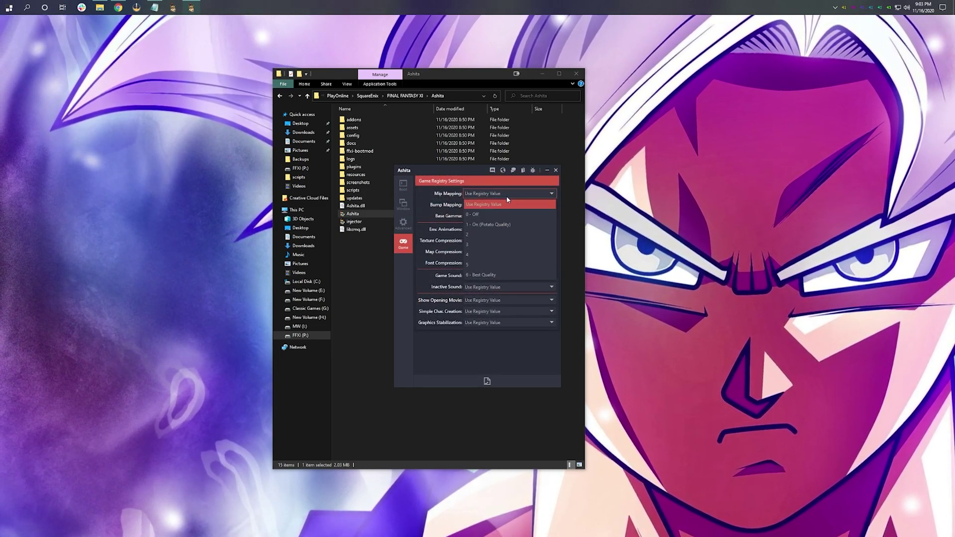
left_click(498, 275)
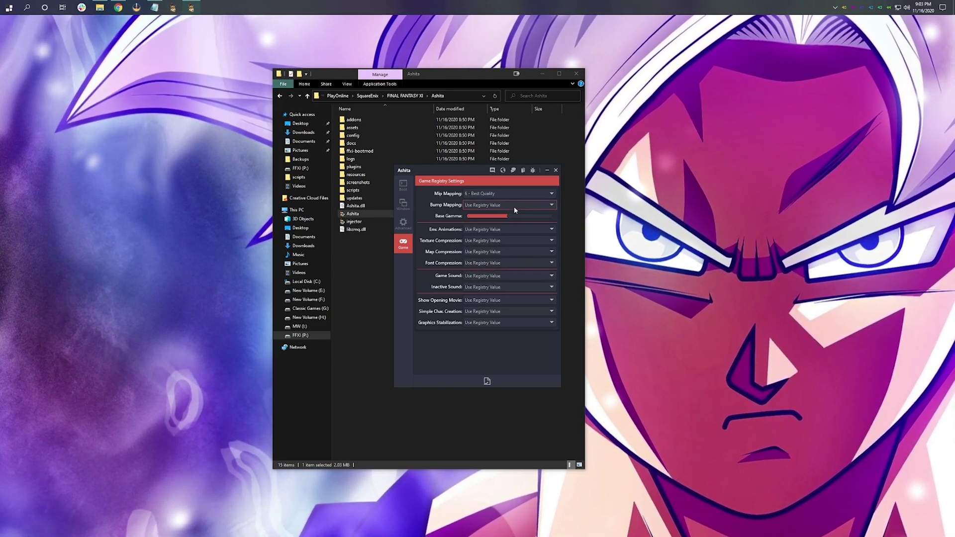
left_click(514, 207)
left_click(497, 235)
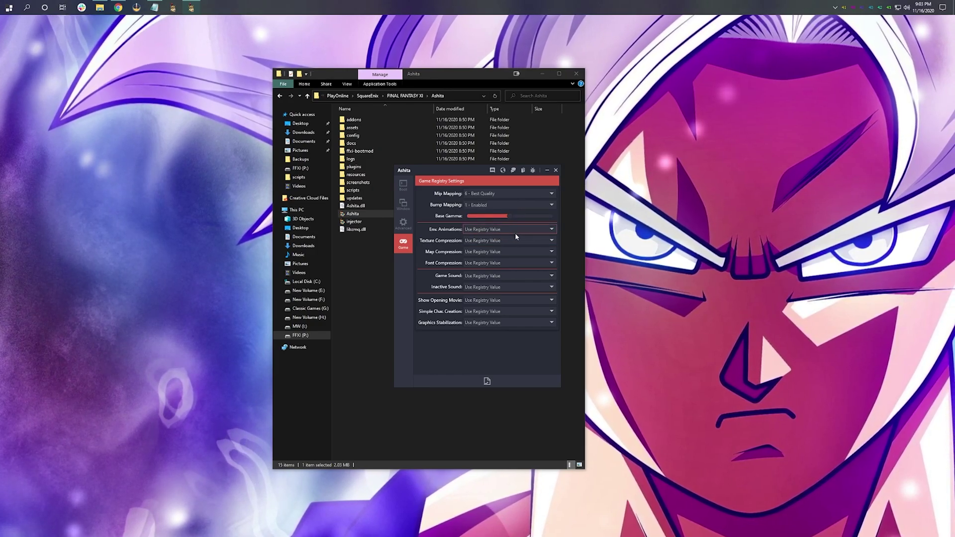
left_click(516, 239)
left_click(493, 271)
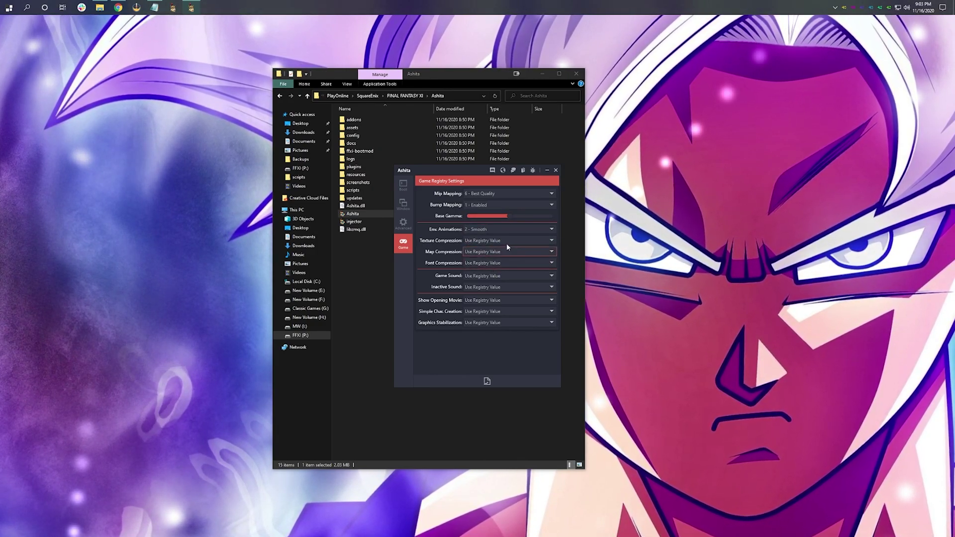
left_click(521, 239)
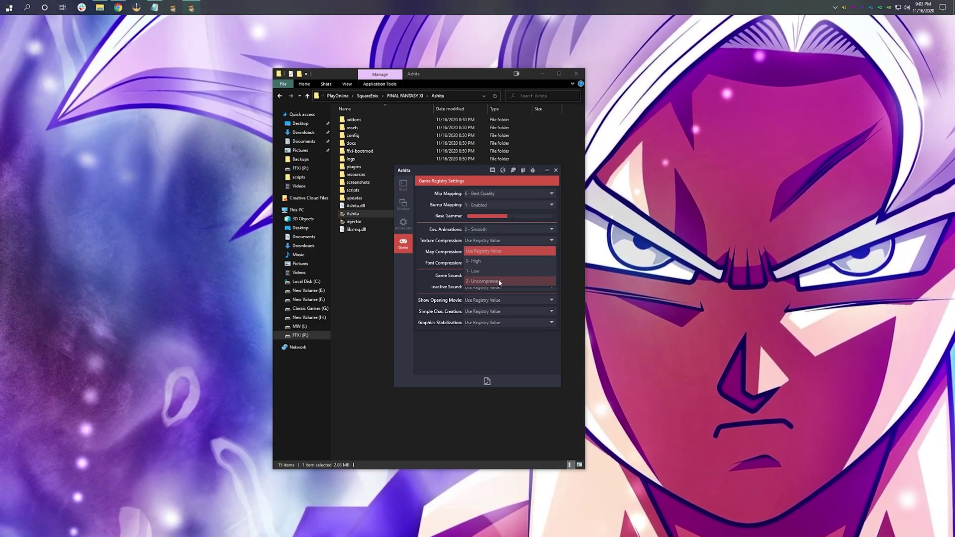
left_click(497, 281)
Step: Set Map and Font Compression to 1 - Uncompressed, disable the opening movie, and save
left_click(511, 252)
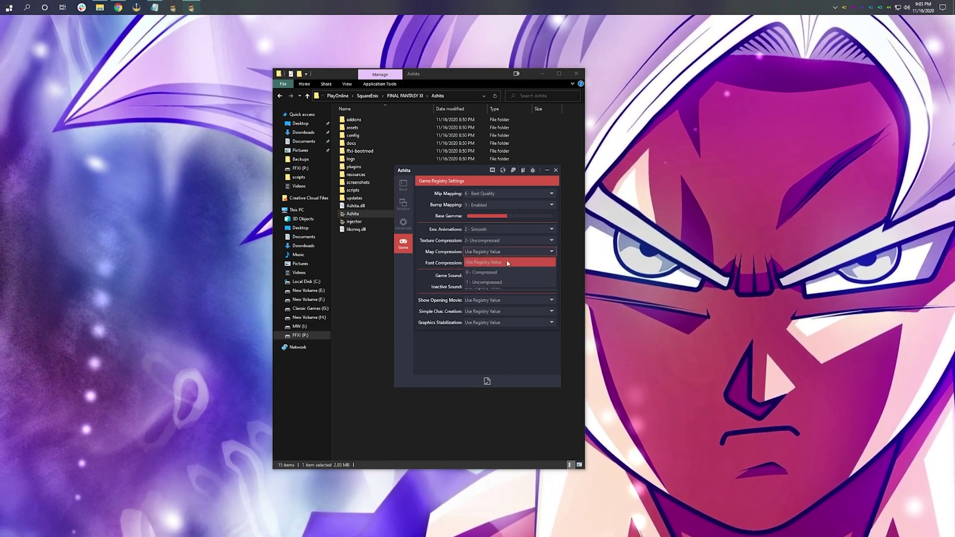
left_click(498, 282)
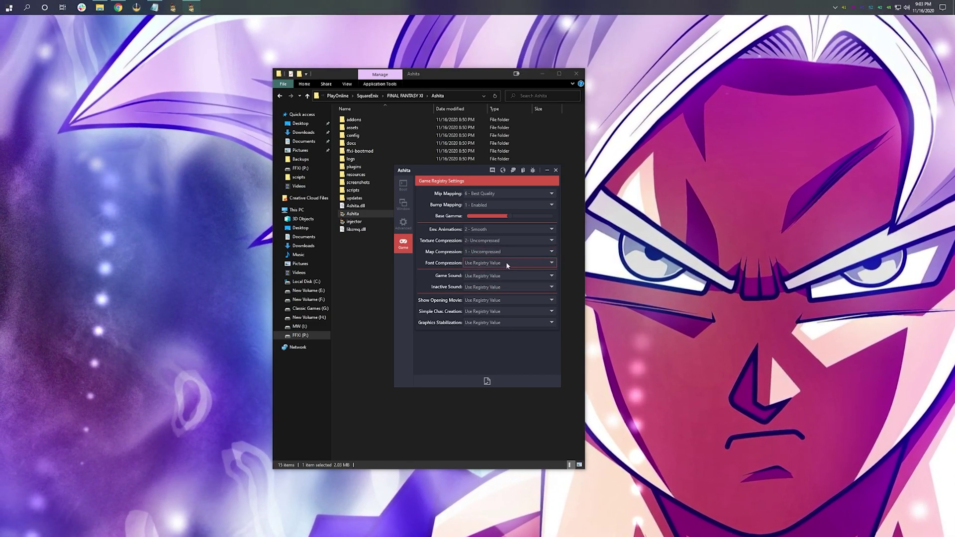
left_click(505, 262)
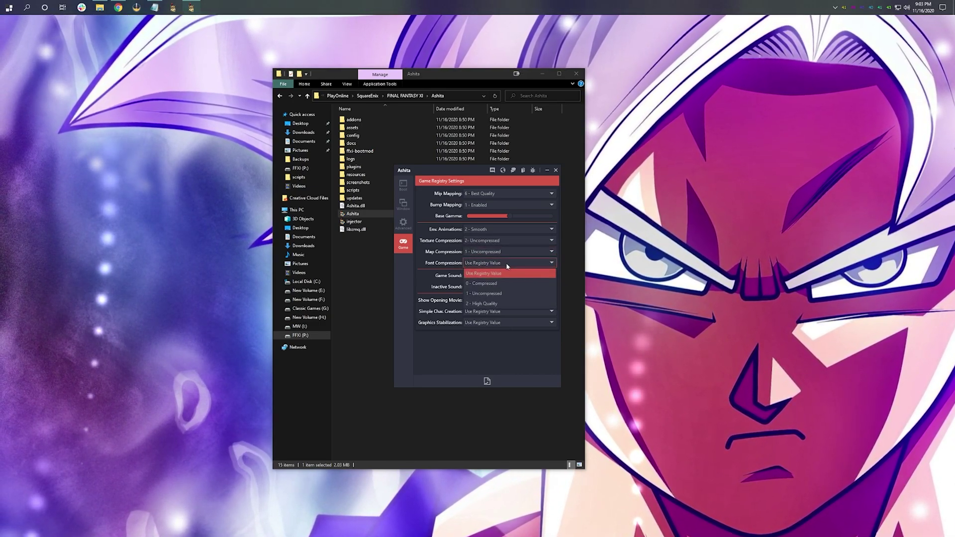
left_click(507, 295)
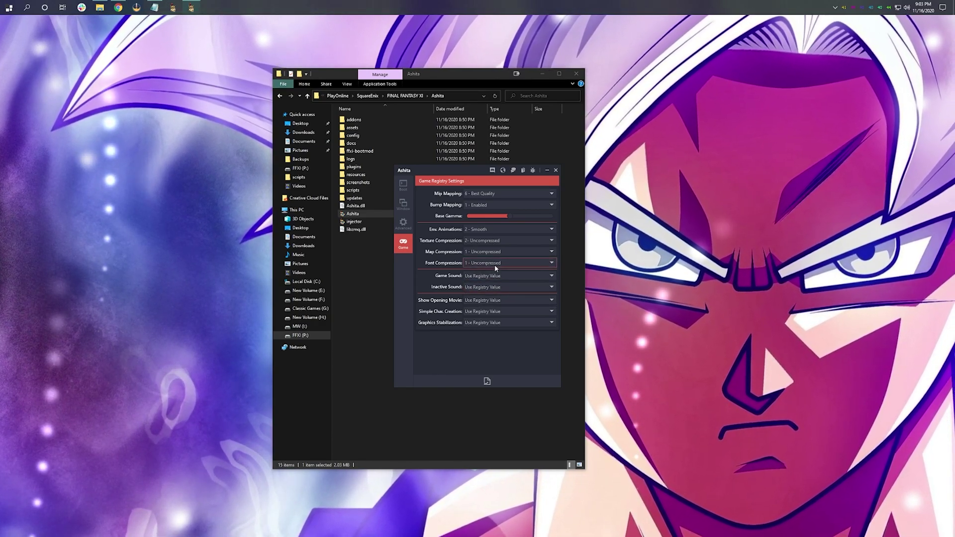
left_click(512, 300)
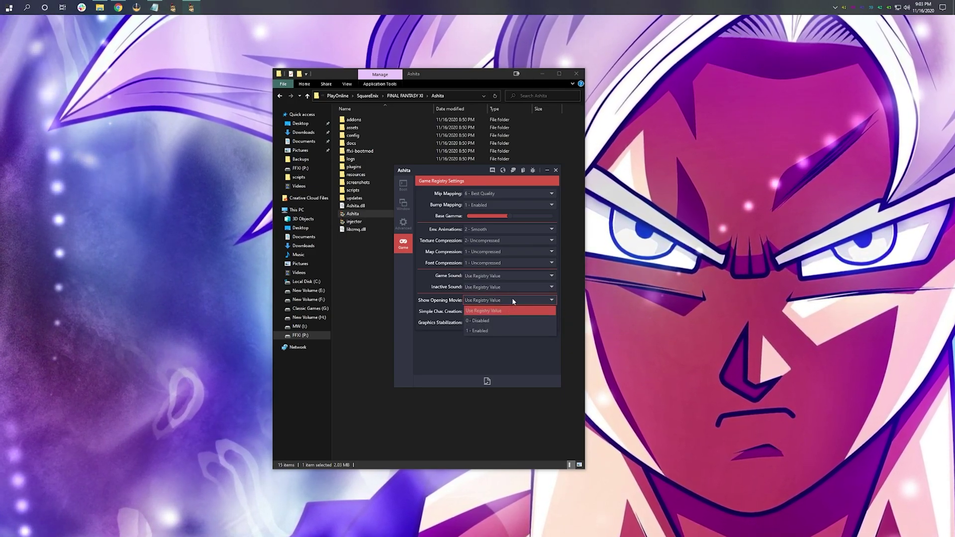
left_click(496, 323)
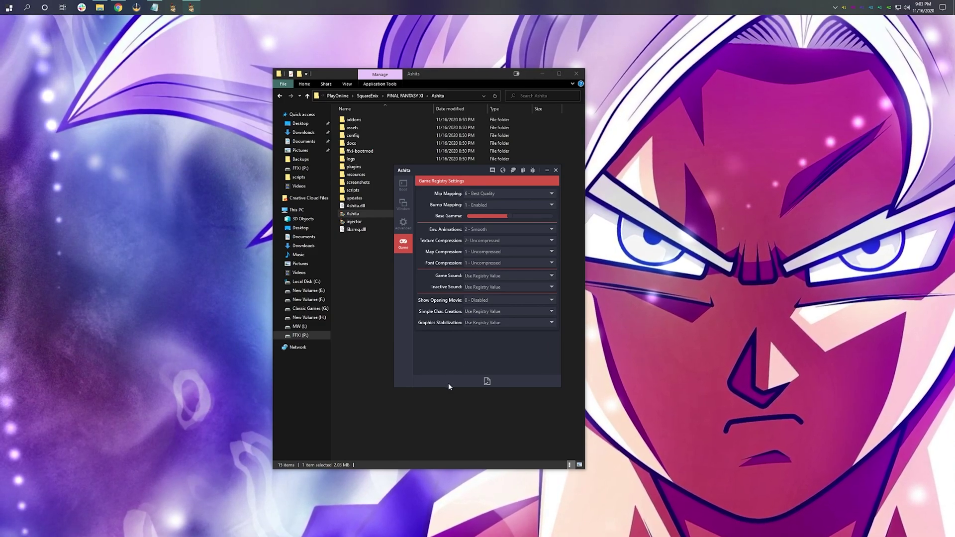
left_click(487, 382)
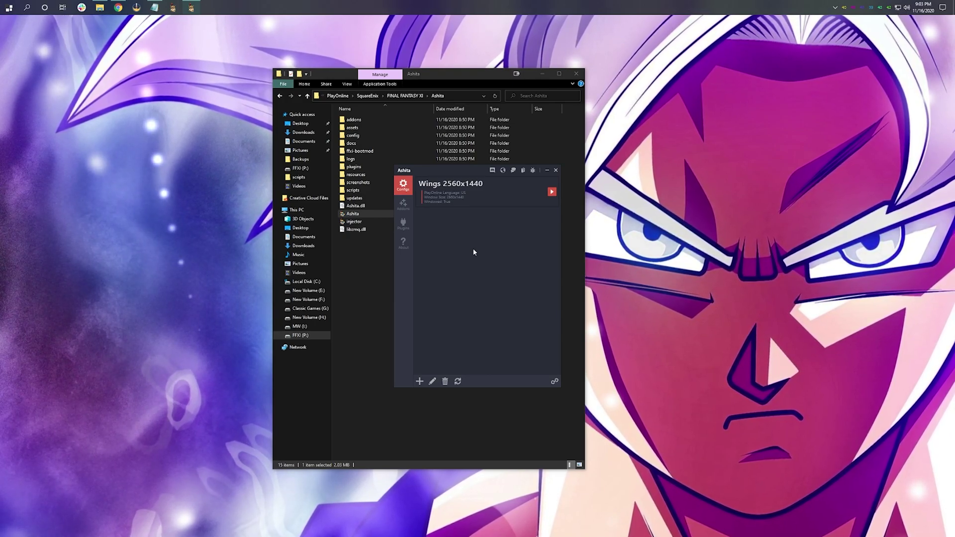
Step: Append --user and --pass login arguments after the --server address in the Wings profile's command
right_click(485, 185)
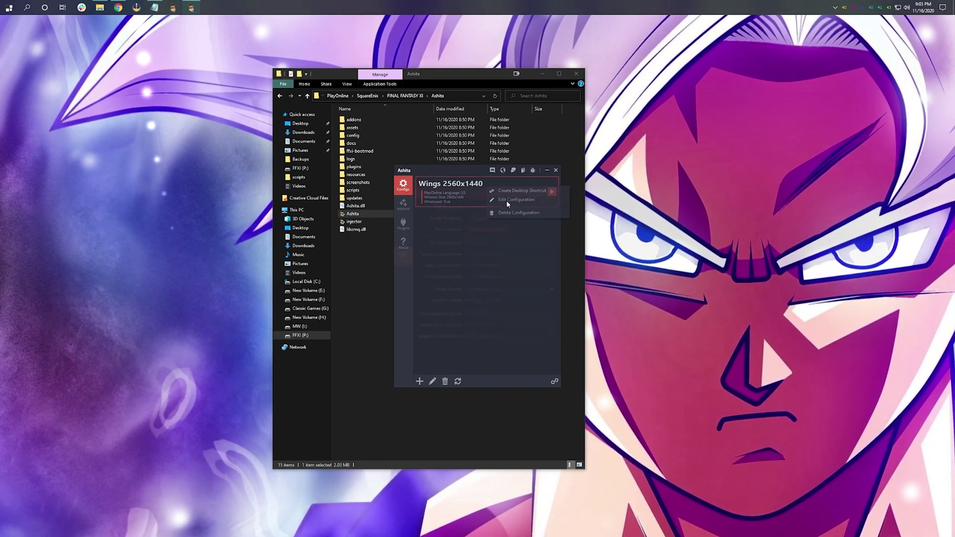
left_click(507, 200)
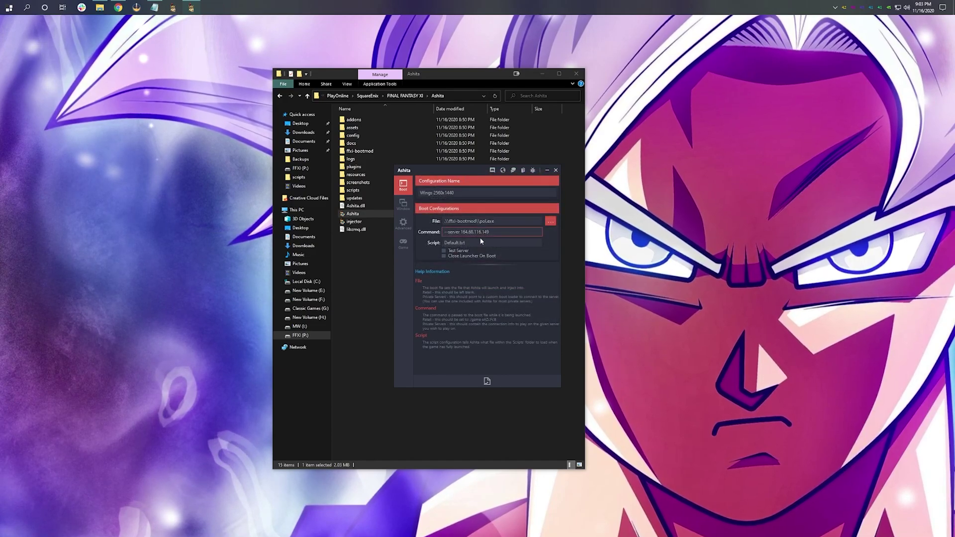
left_click(480, 234)
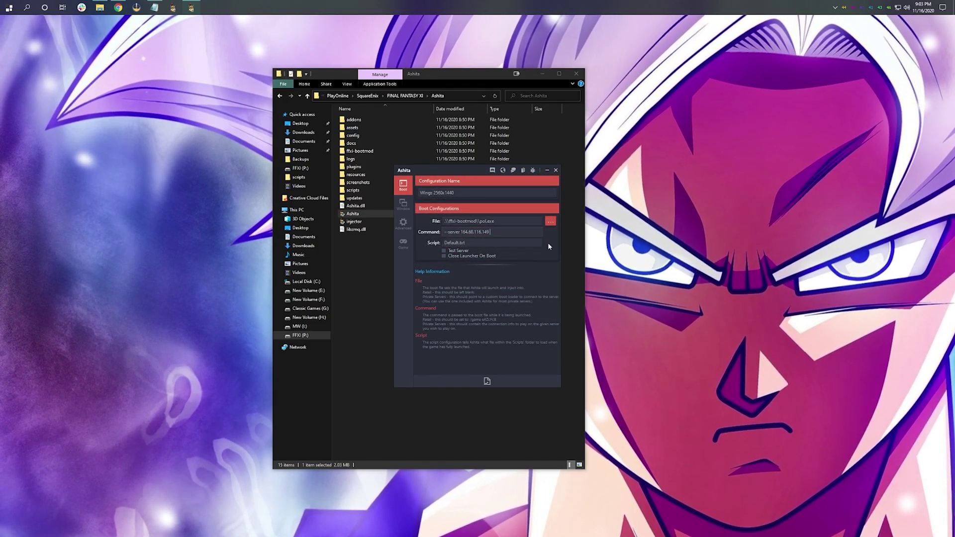
type("--")
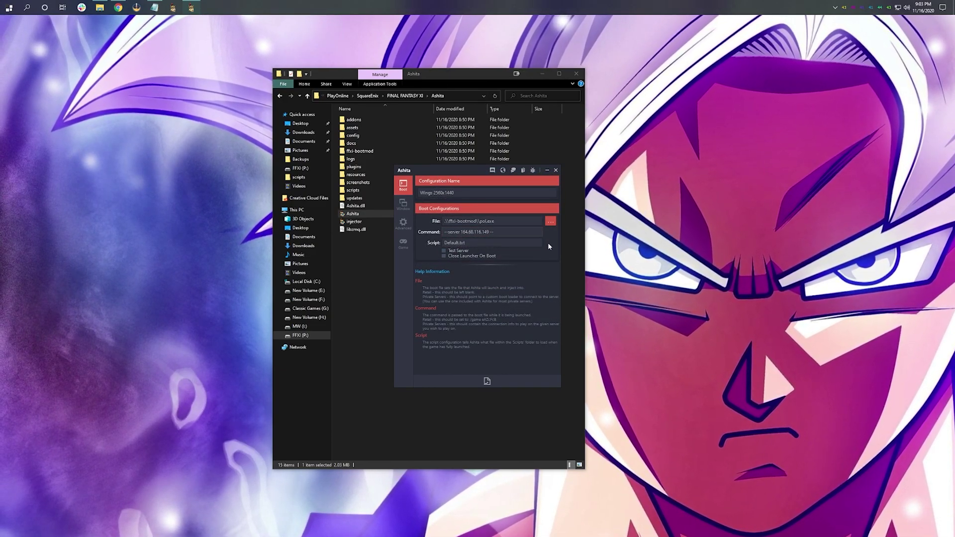
key("BackSpace")
key("BackSpace")
key("BackSpace")
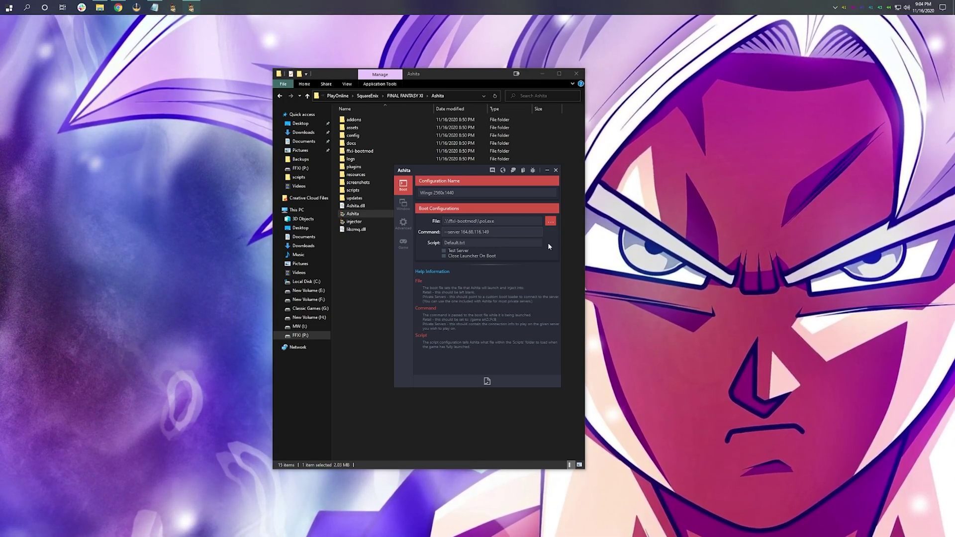
type("--user")
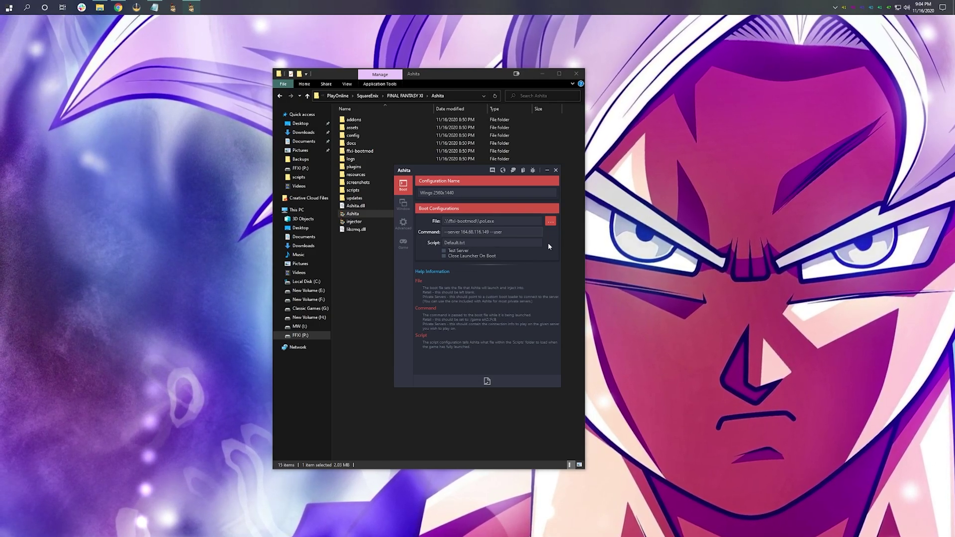
type("--")
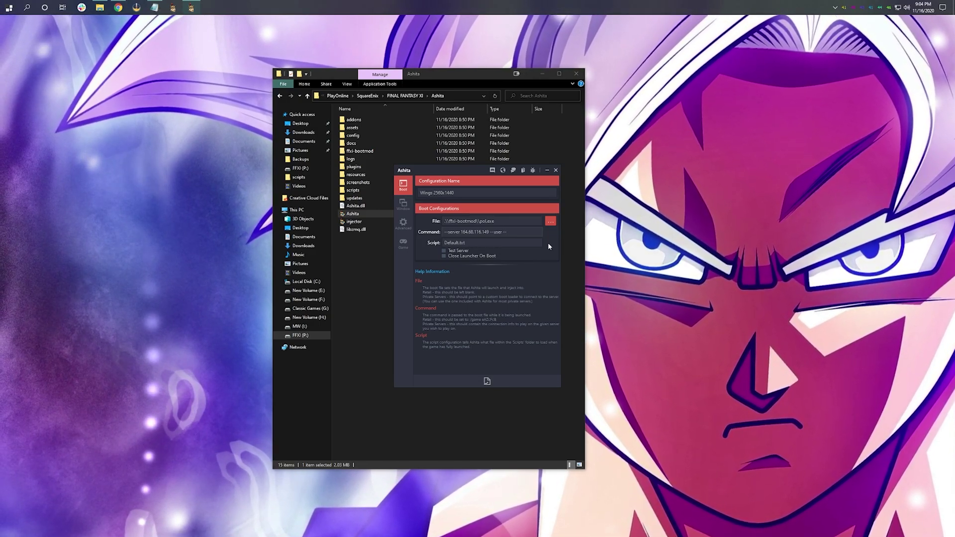
type("pass")
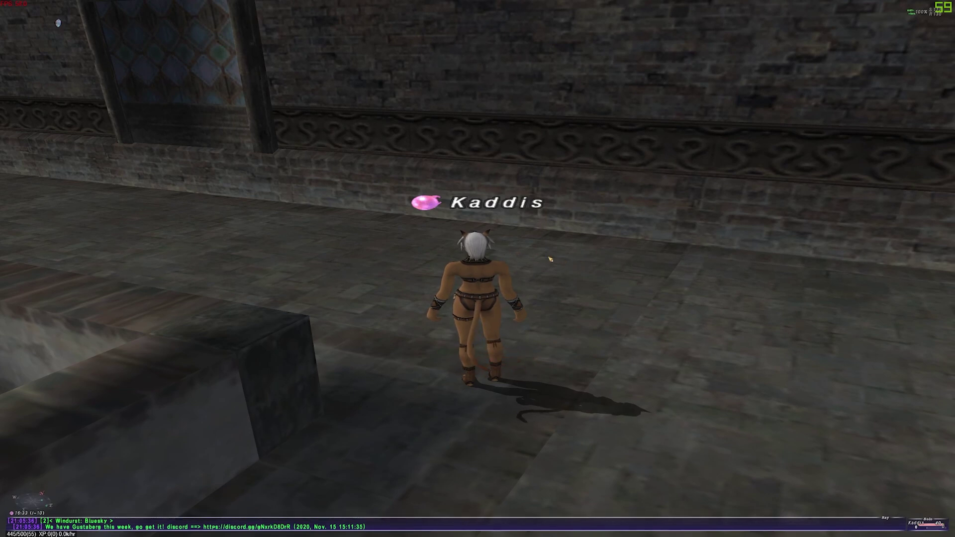
Step: Open the in-game Config menu and review the Global and Mouse/Cam. settings pages
key("minus")
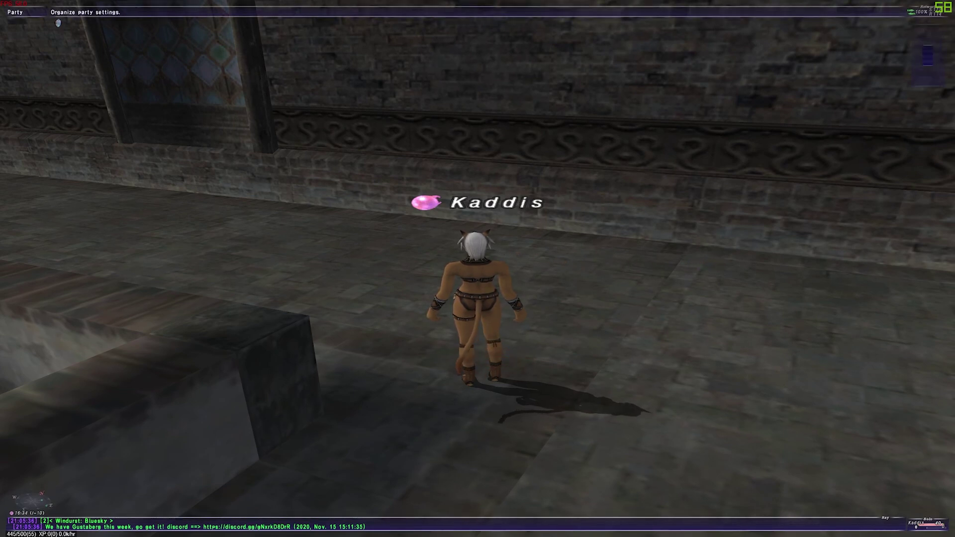
key("Return")
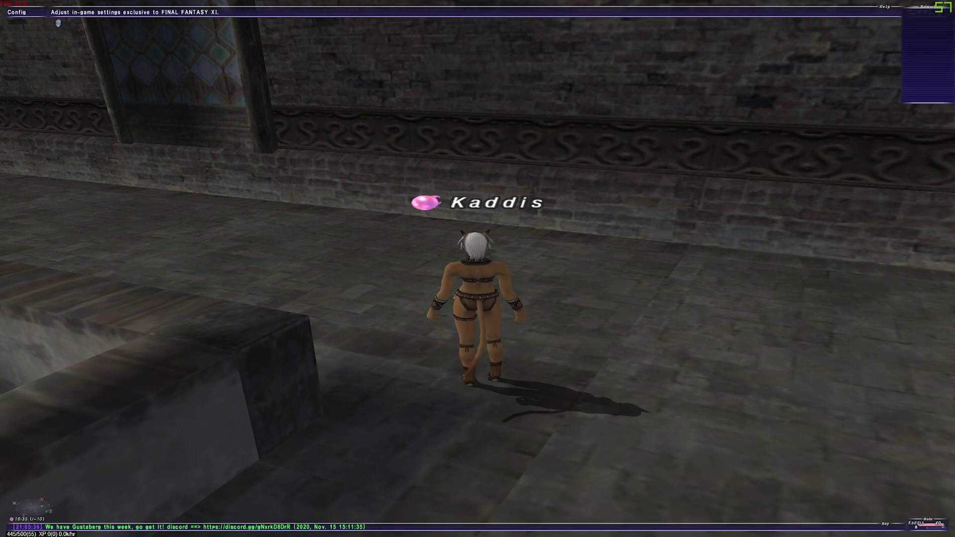
key("Up")
key("Return")
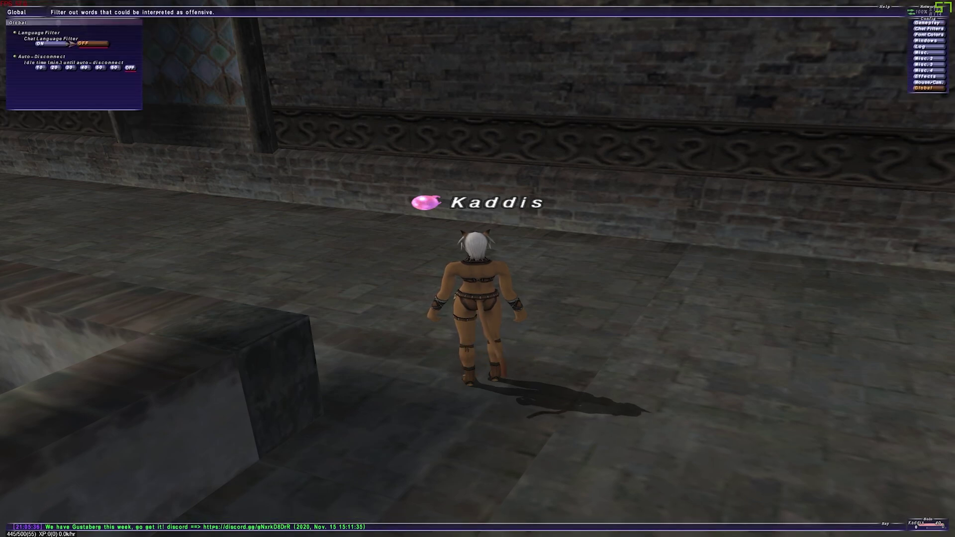
key("Escape")
key("Up")
key("Return")
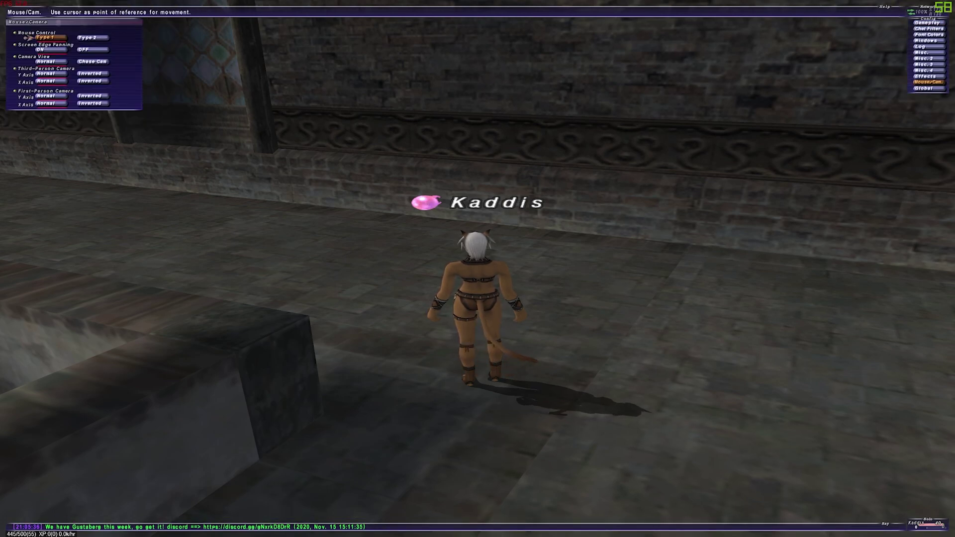
key("Down")
key("Down")
key("Down")
key("Right")
Step: Review the Misc. settings page, checking Weather Effects and Shadows options
key("Escape")
key("Up")
key("Up")
key("Up")
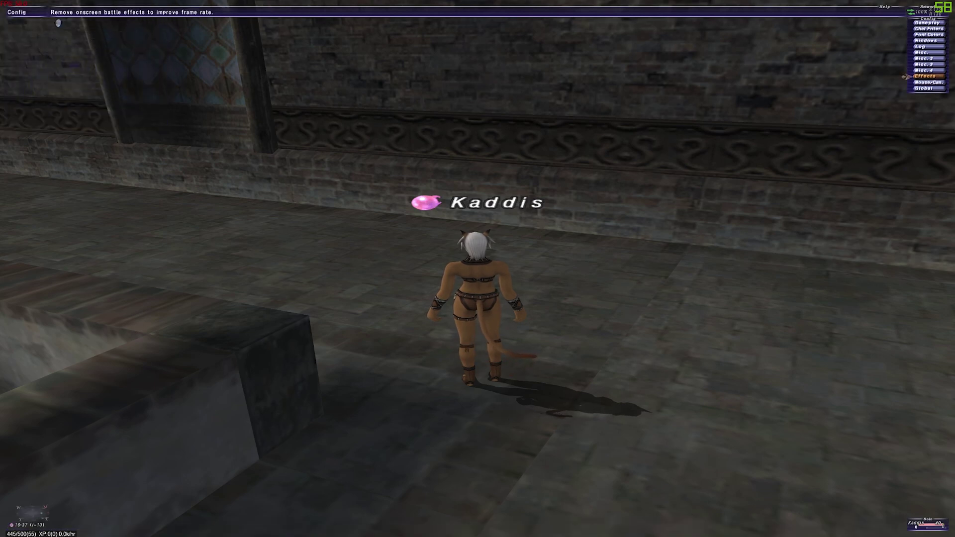
key("Up")
key("Up")
key("Return")
key("Down")
key("Down")
key("Down")
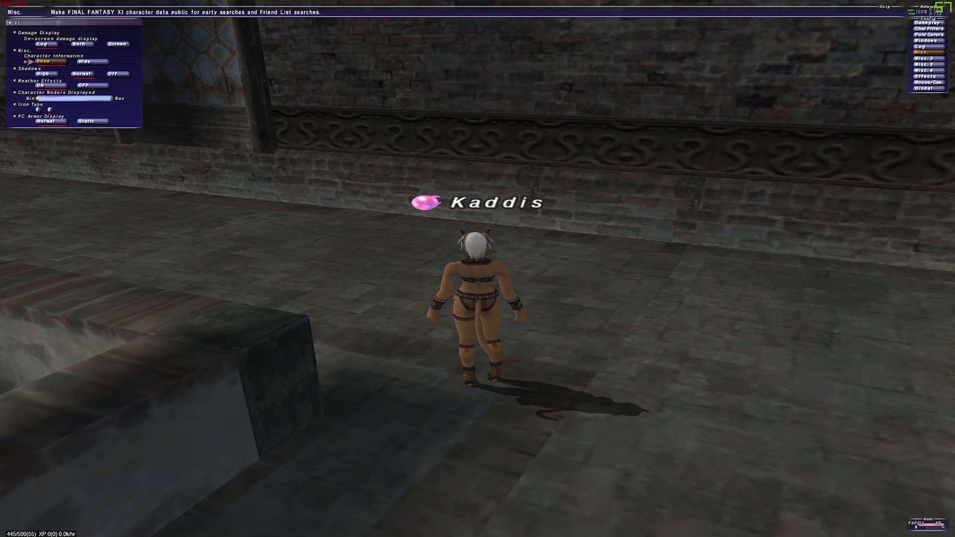
key("Up")
key("Down")
key("Escape")
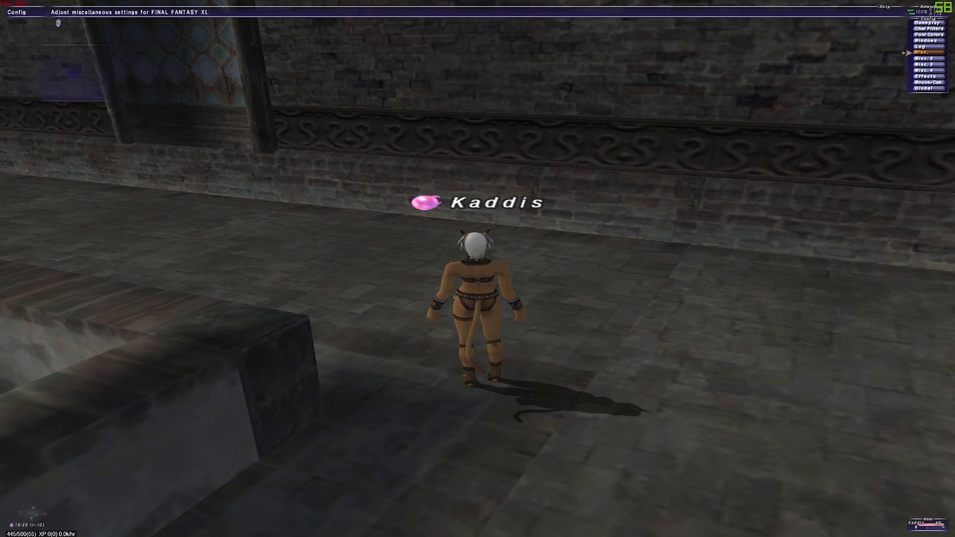
Step: Adjust Misc. 2's Background Aspect Ratio to match the monitor, check Misc. 3, then exit menus
key("Down")
key("Return")
key("Down")
key("Down")
key("Down")
key("Down")
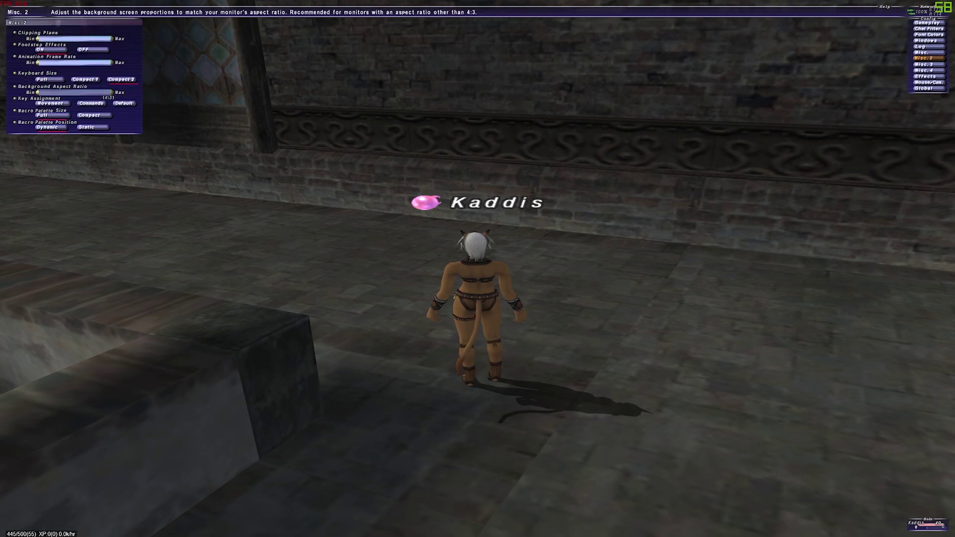
key("Right")
key("Down")
key("Escape")
key("Down")
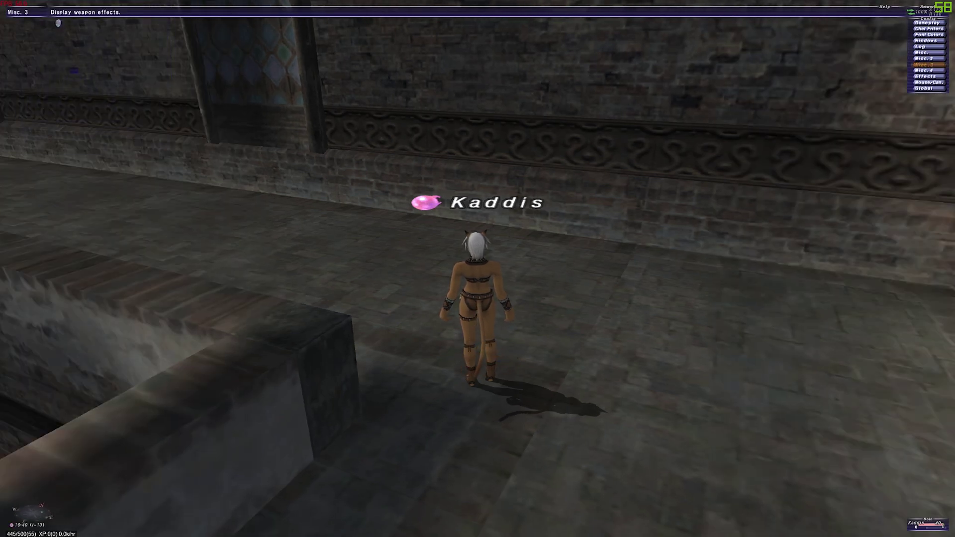
key("Return")
key("Down")
key("Down")
key("Down")
key("Down")
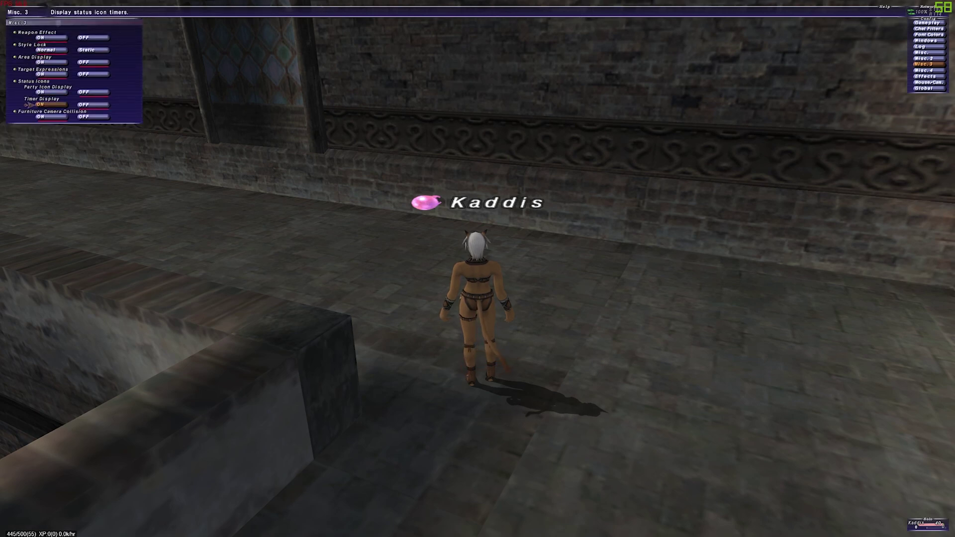
key("Down")
key("Escape")
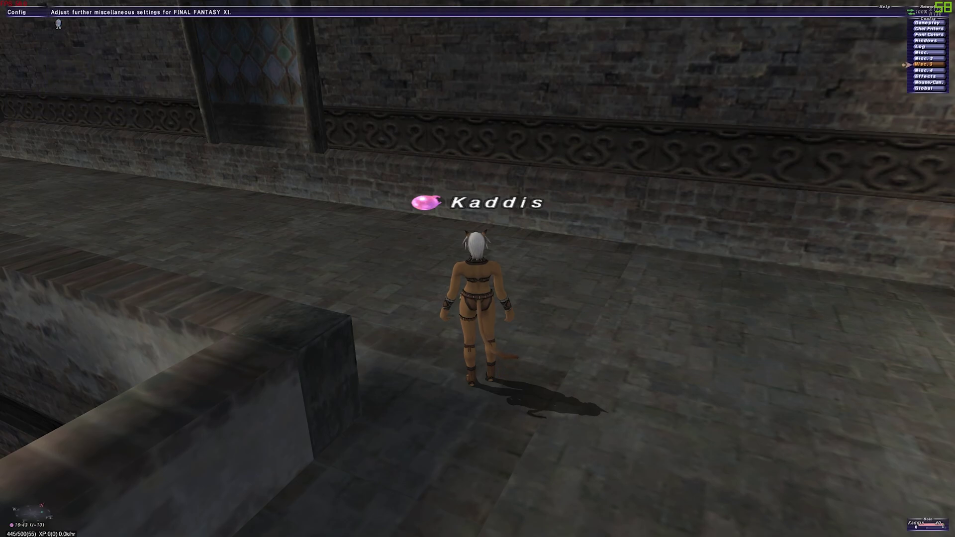
key("Escape")
Step: Swing the camera around to view the character from the front
key("Left")
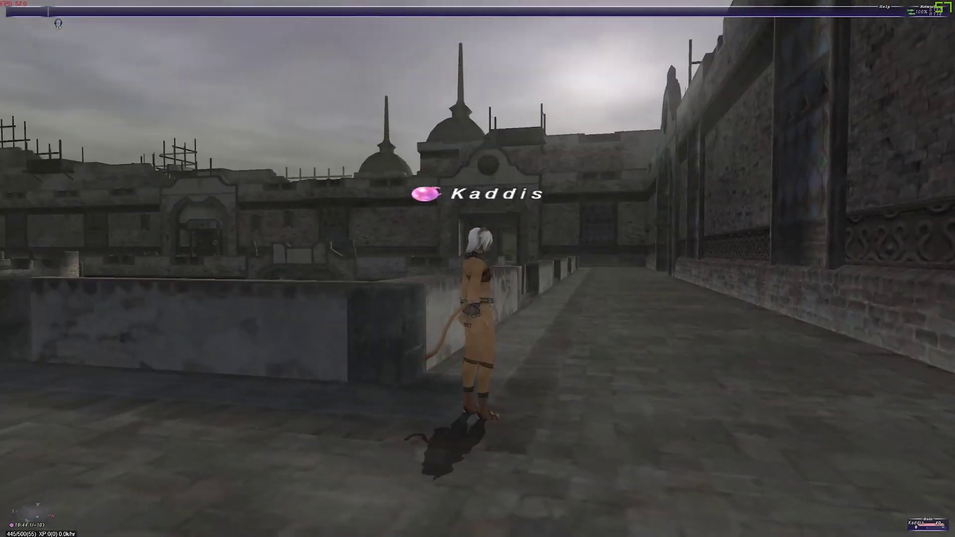